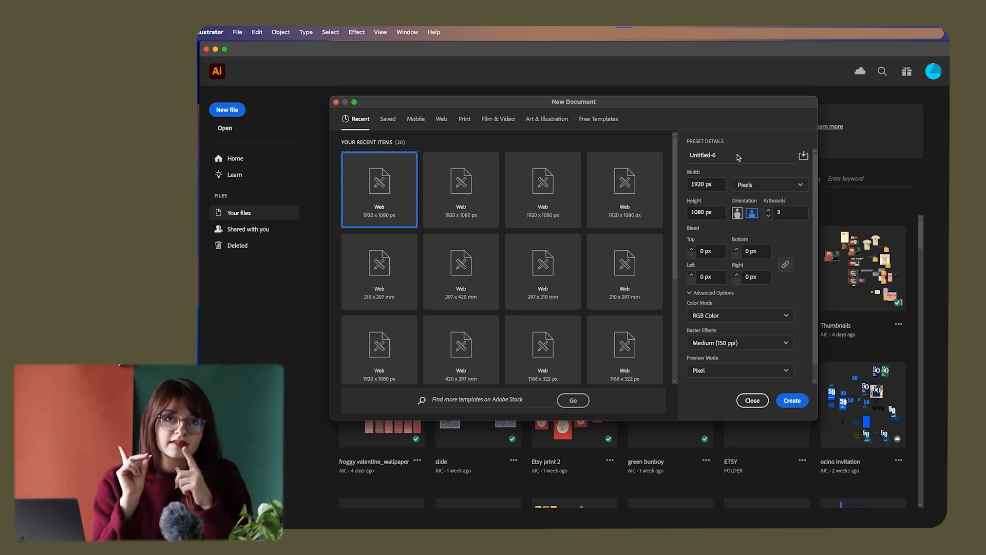
Name the new document "Print File"
{"action": "left_click", "coordinate": [737, 155]}
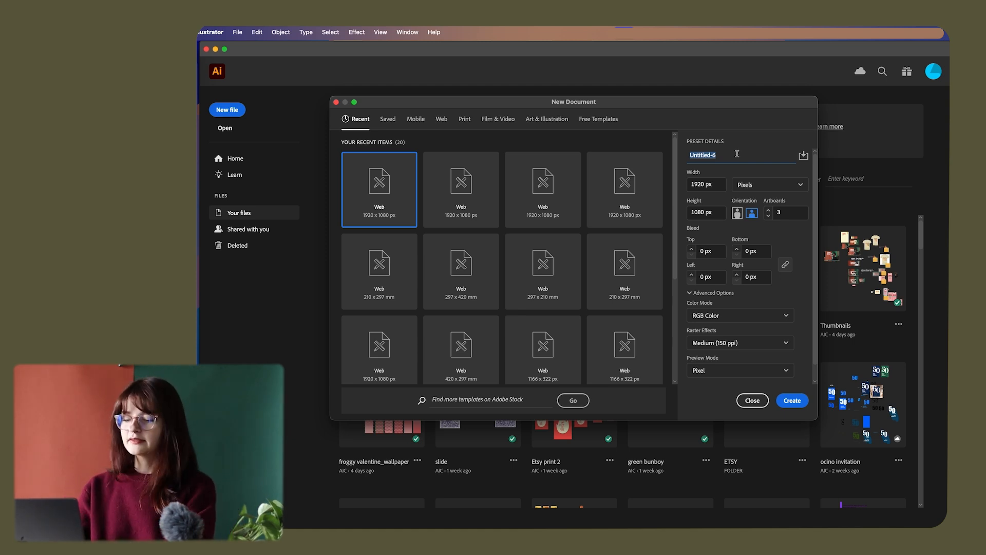
{"action": "type", "text": "Print File"}
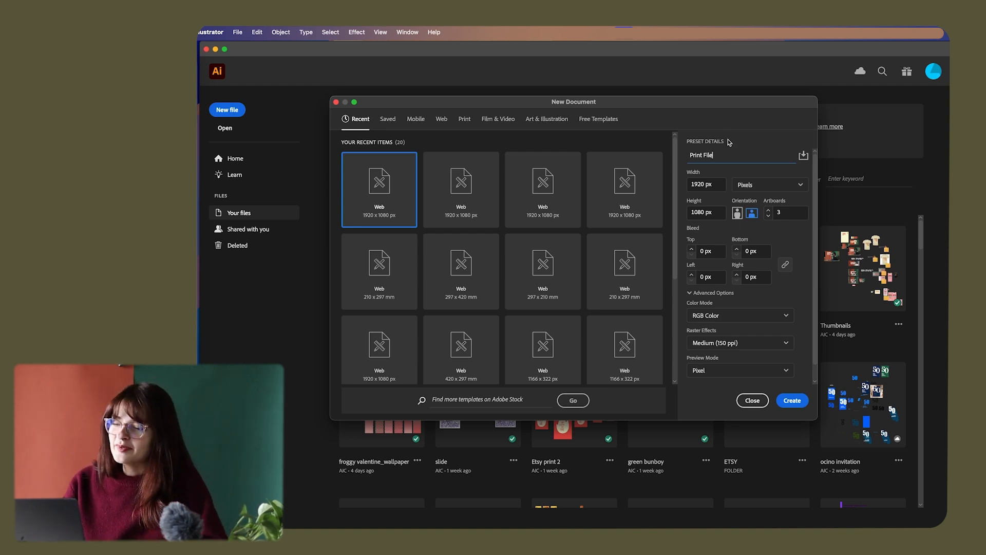
{"action": "triple_click", "coordinate": [706, 157]}
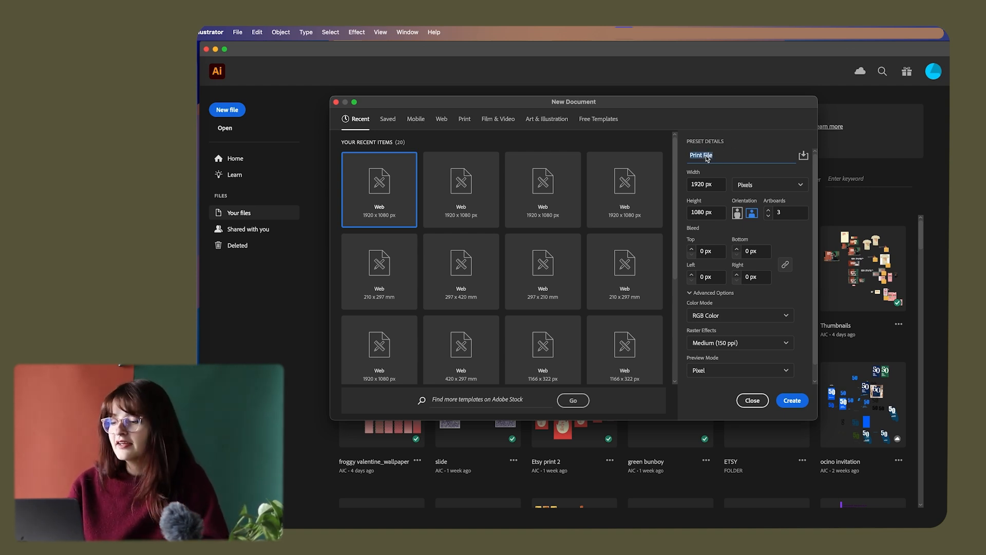
{"action": "left_click", "coordinate": [748, 189]}
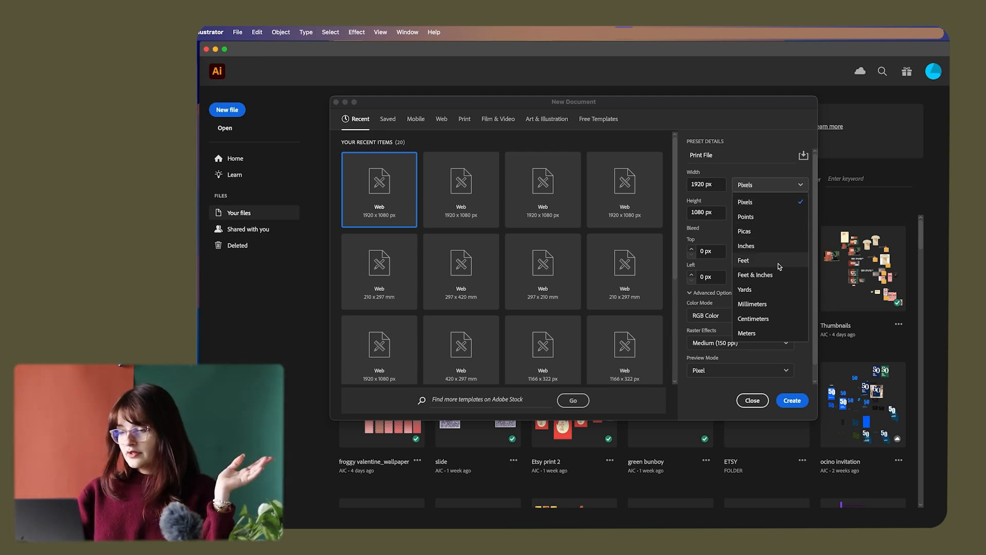
{"action": "left_click", "coordinate": [753, 304]}
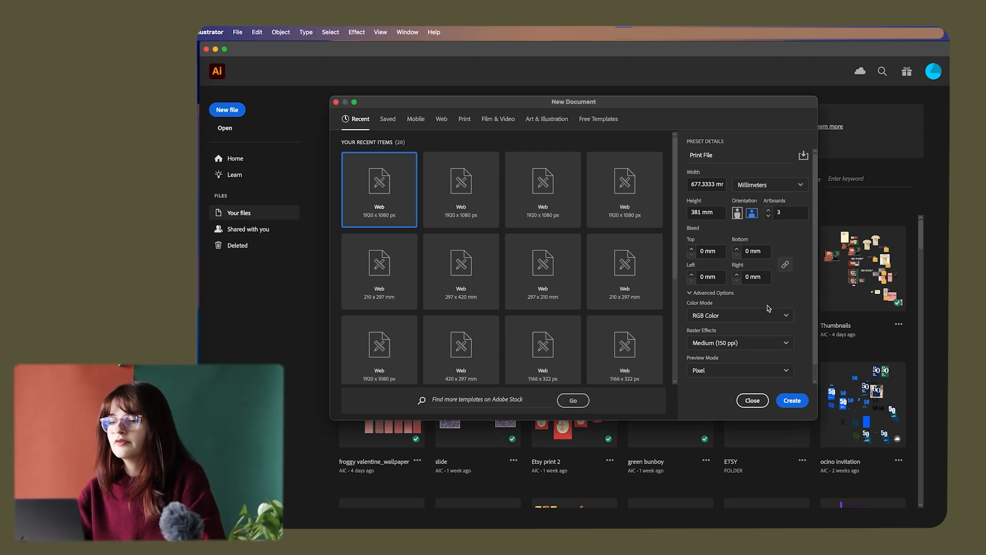
{"action": "left_click", "coordinate": [702, 185]}
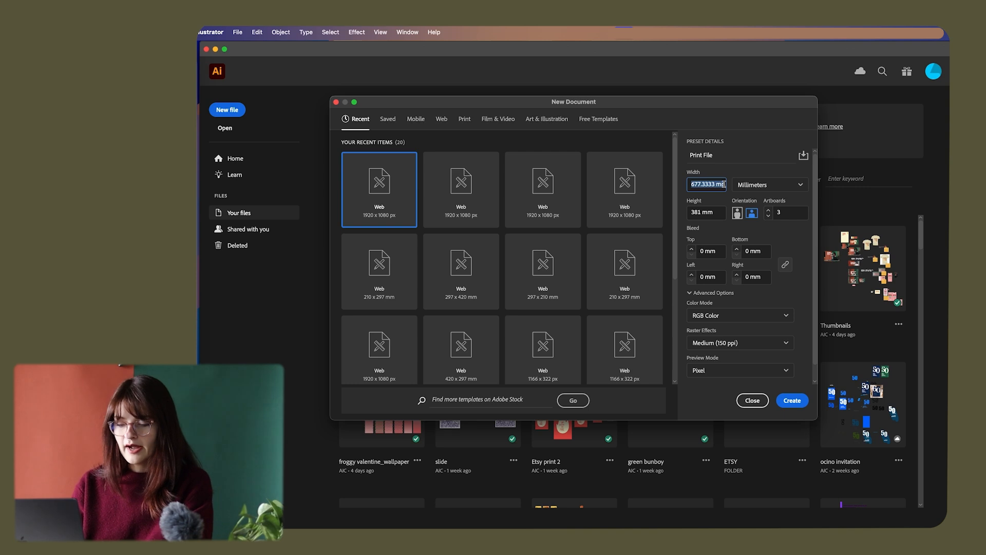
{"action": "type", "text": "210"}
{"action": "key", "text": "Tab"}
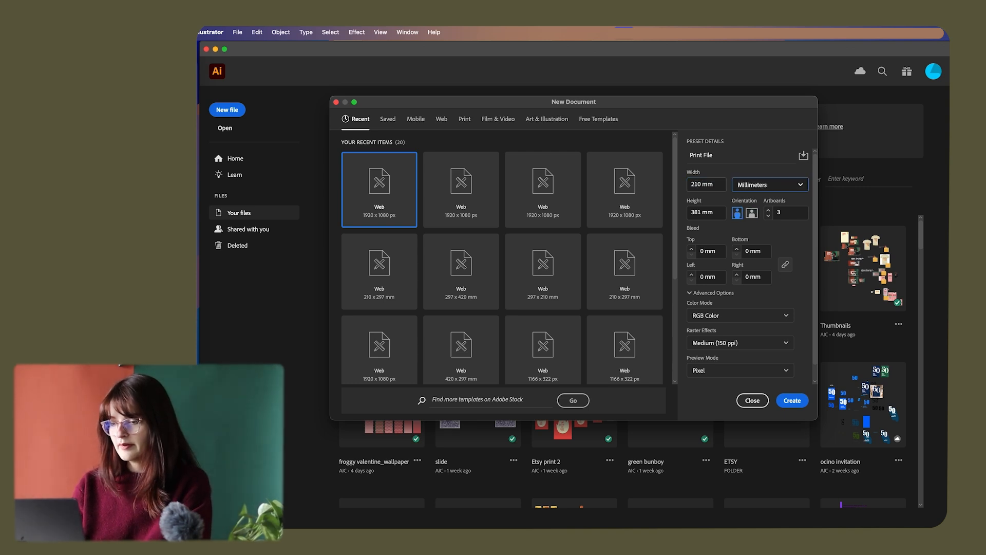
{"action": "type", "text": "297"}
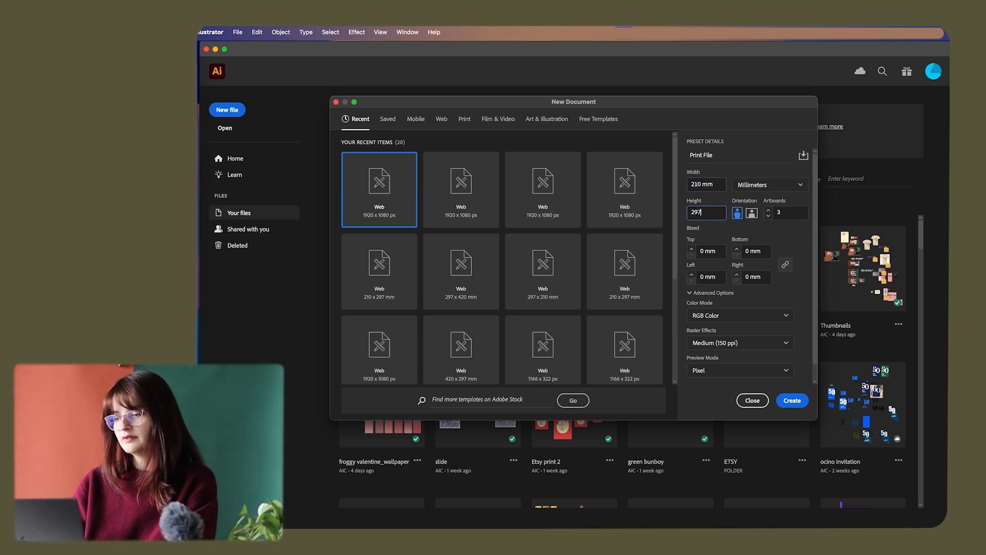
{"action": "left_click", "coordinate": [716, 188]}
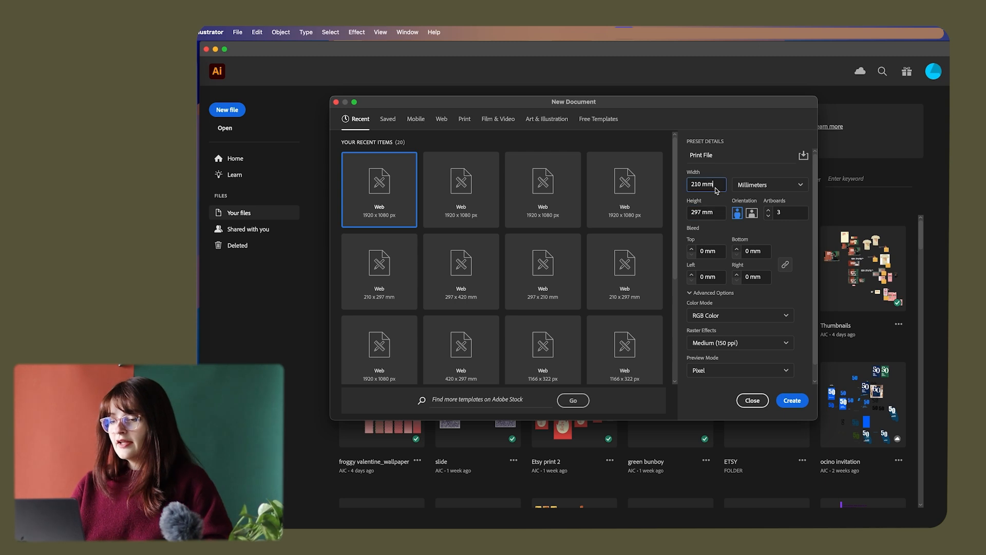
{"action": "left_click", "coordinate": [720, 214]}
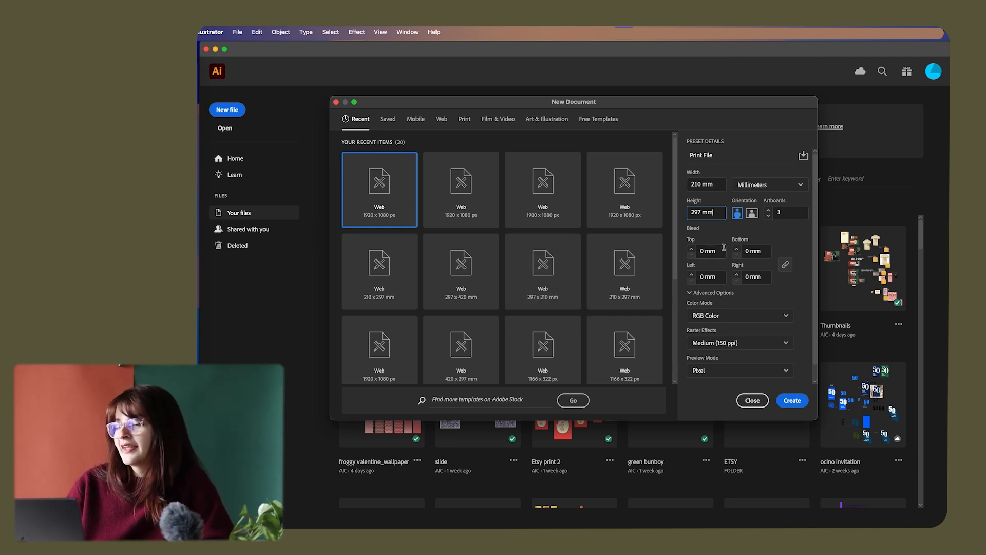
{"action": "left_click", "coordinate": [608, 126]}
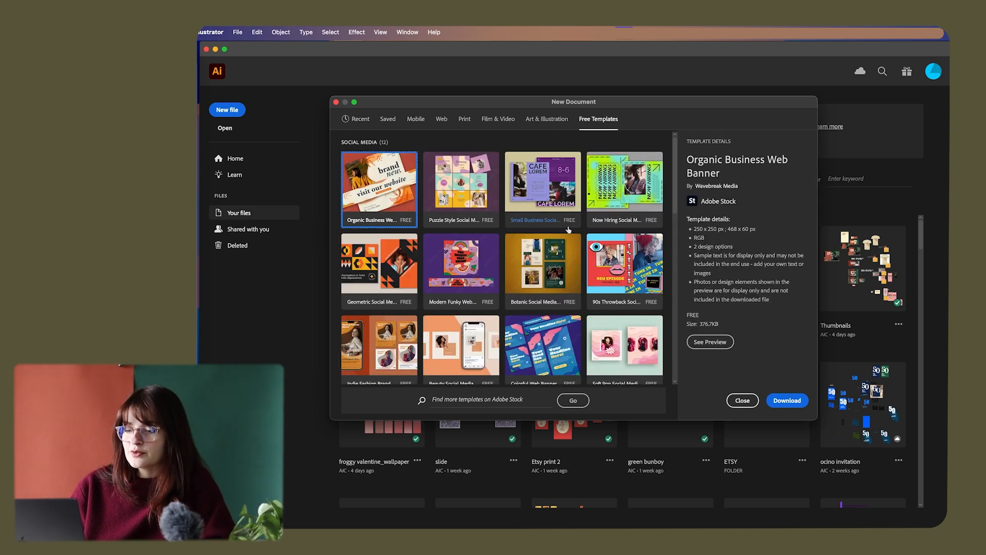
{"action": "left_click", "coordinate": [355, 119]}
Set the document size in millimetres to 210 mm wide and 297 mm high, in portrait orientation with 3 artboards
{"action": "left_click", "coordinate": [742, 186]}
{"action": "left_click", "coordinate": [757, 303]}
{"action": "double_click", "coordinate": [706, 184]}
{"action": "type", "text": "210"}
{"action": "key", "text": "Tab"}
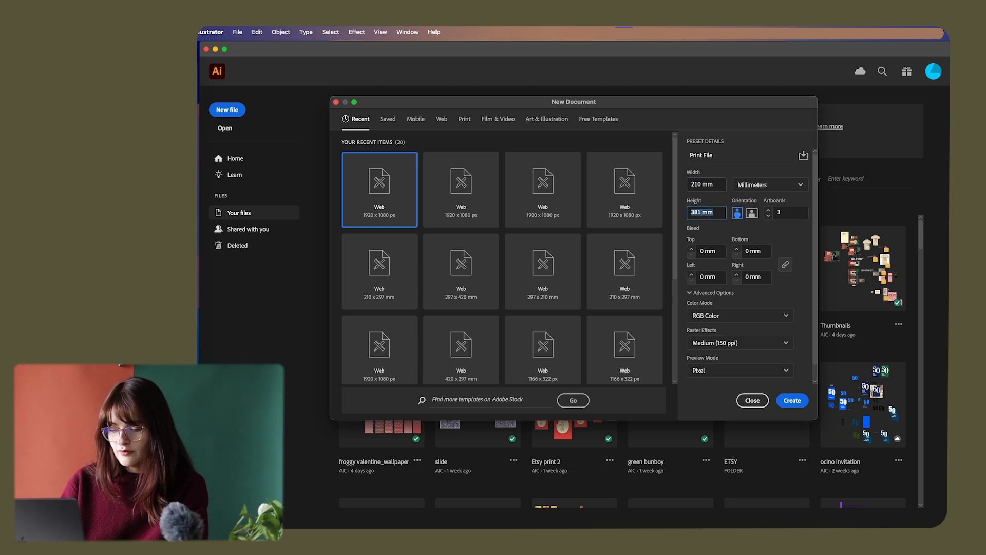
{"action": "type", "text": "297"}
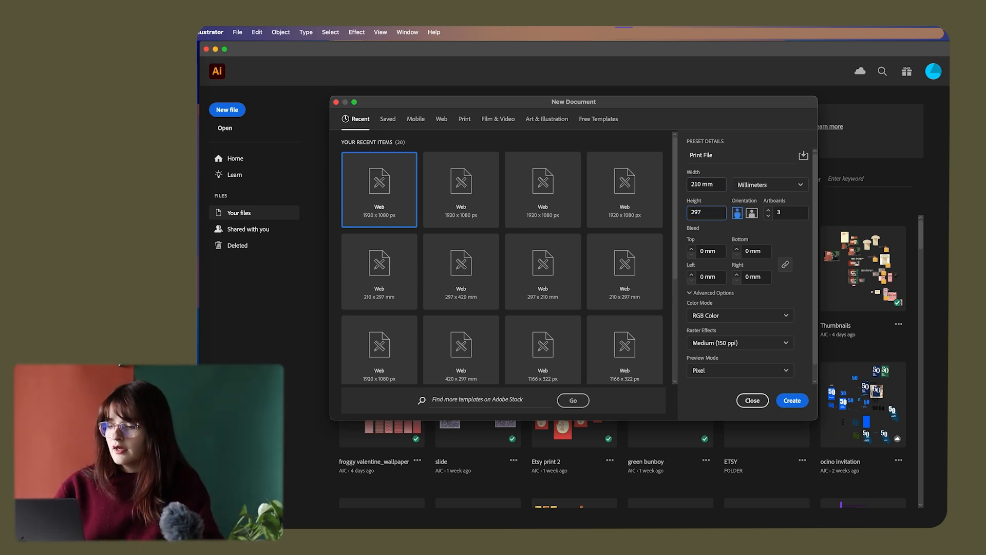
{"action": "left_click", "coordinate": [783, 213]}
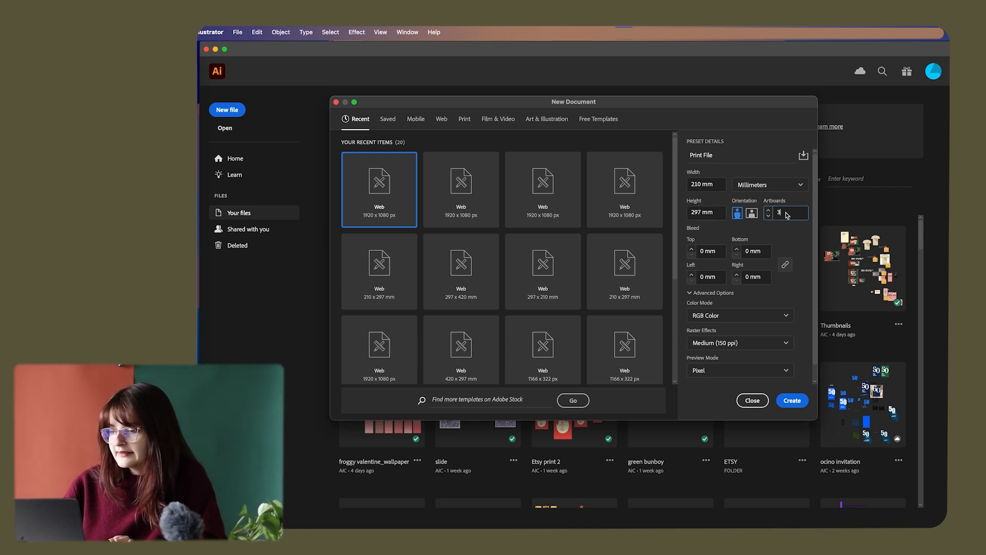
{"action": "left_click", "coordinate": [738, 218]}
{"action": "left_click", "coordinate": [748, 214]}
{"action": "left_click", "coordinate": [739, 214]}
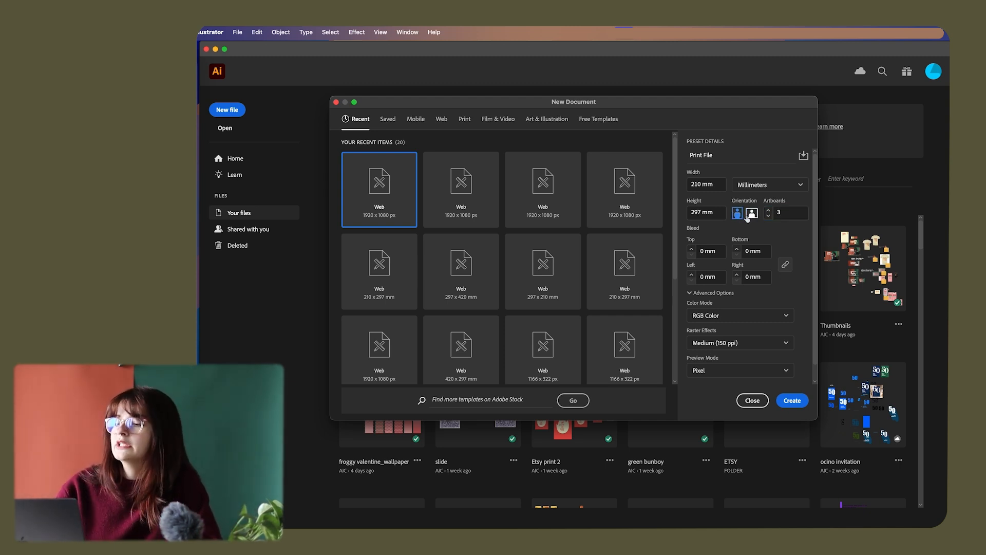
{"action": "left_click", "coordinate": [782, 216]}
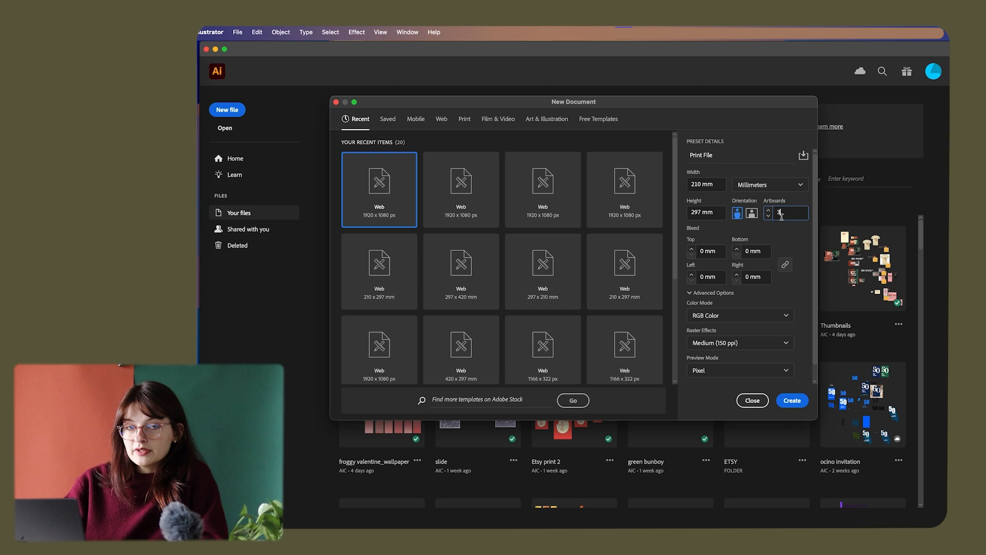
Set the bleed to 3 mm on all four sides of the document
{"action": "left_click", "coordinate": [692, 249]}
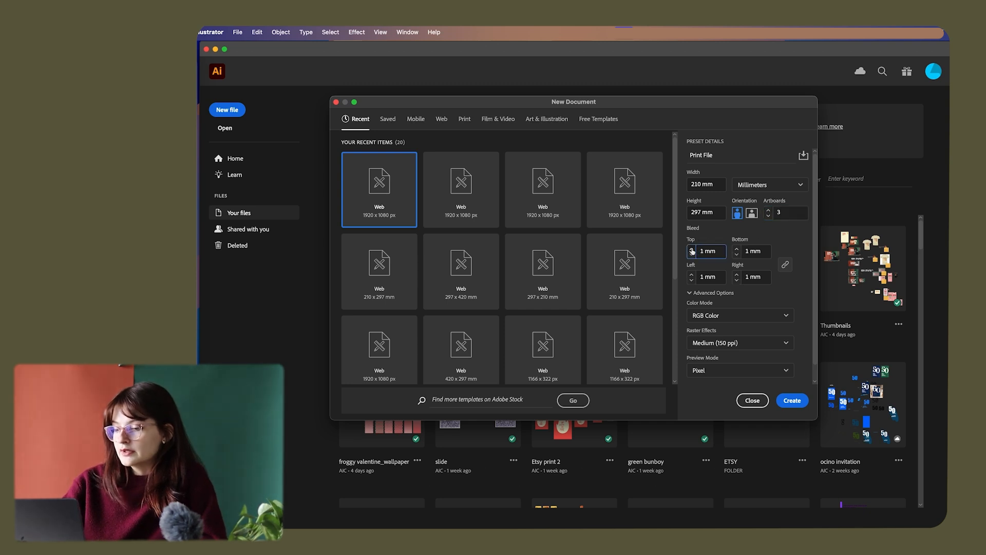
{"action": "left_click", "coordinate": [692, 249]}
{"action": "left_click", "coordinate": [692, 250]}
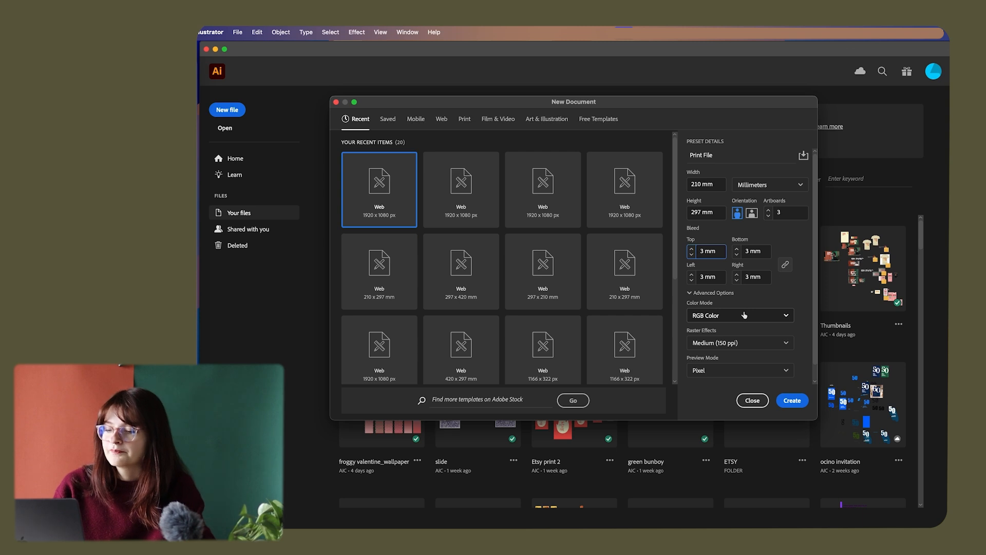
Set the document's color mode to CMYK Color and its raster effects to High (300 ppi)
{"action": "scroll", "coordinate": [728, 320], "scroll_direction": "down", "scroll_amount": 1}
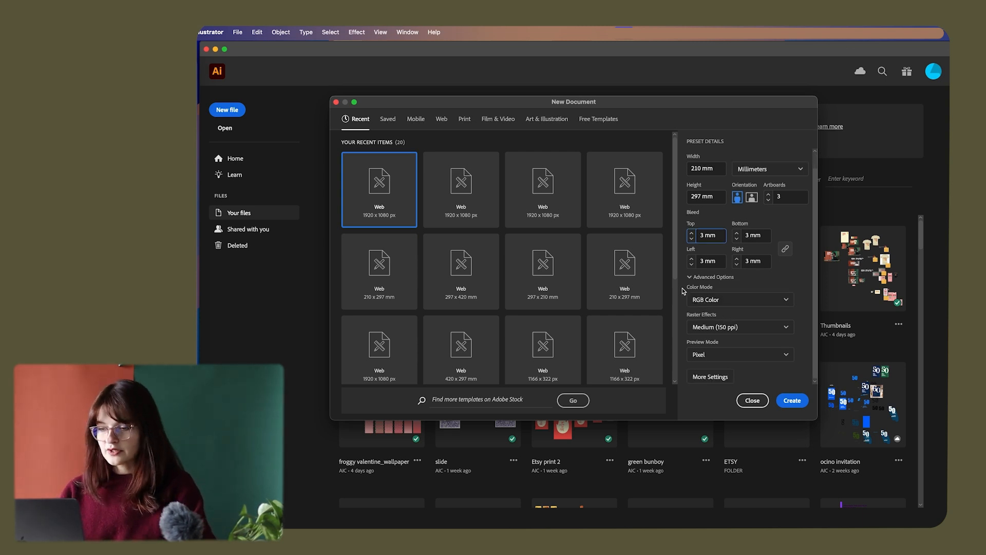
{"action": "left_click", "coordinate": [699, 277]}
{"action": "left_click", "coordinate": [697, 293]}
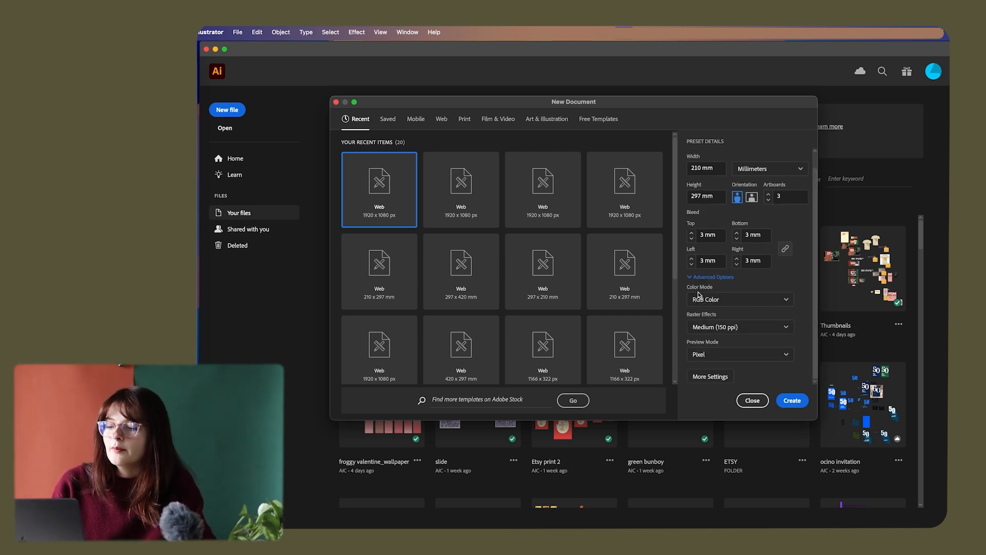
{"action": "left_click", "coordinate": [705, 302]}
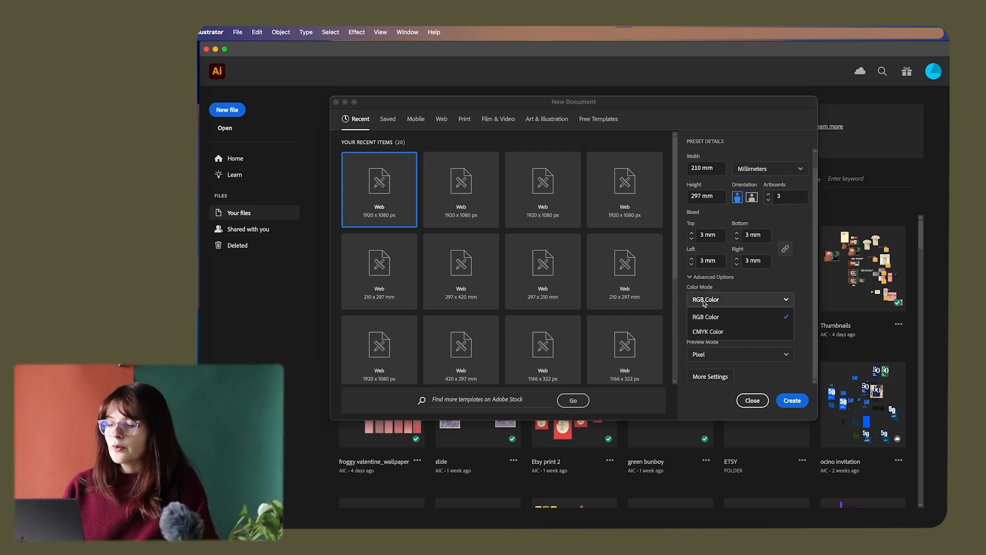
{"action": "left_click", "coordinate": [711, 330]}
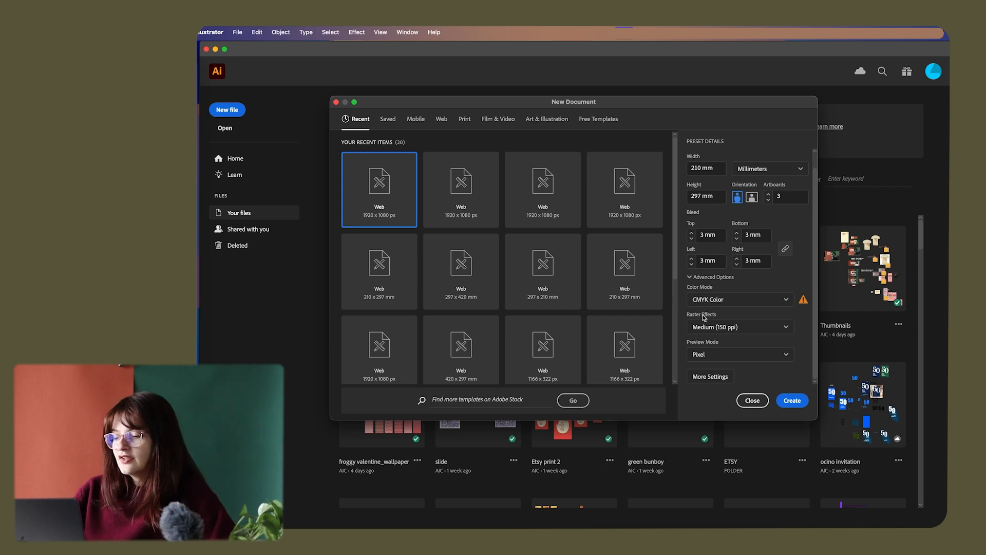
{"action": "left_click", "coordinate": [744, 330]}
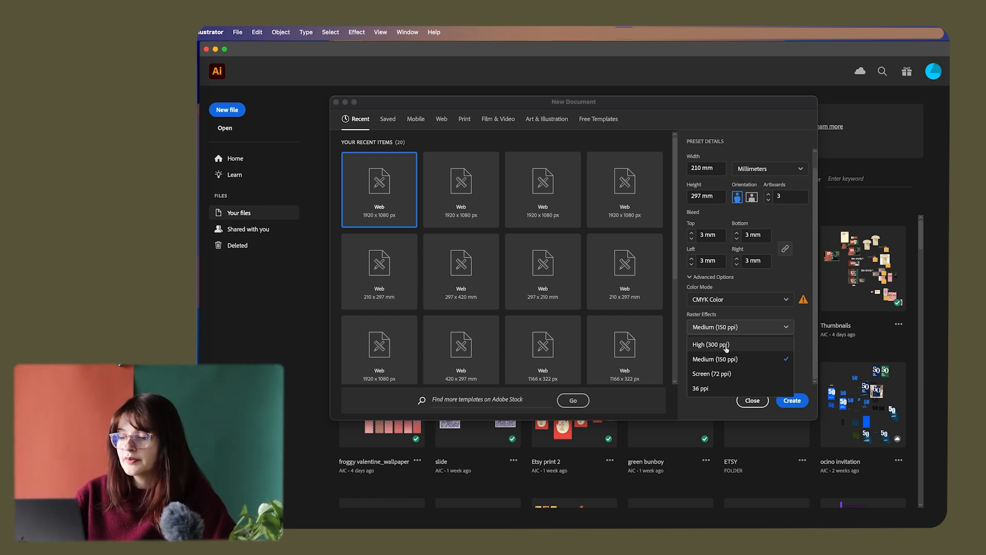
{"action": "left_click", "coordinate": [729, 348]}
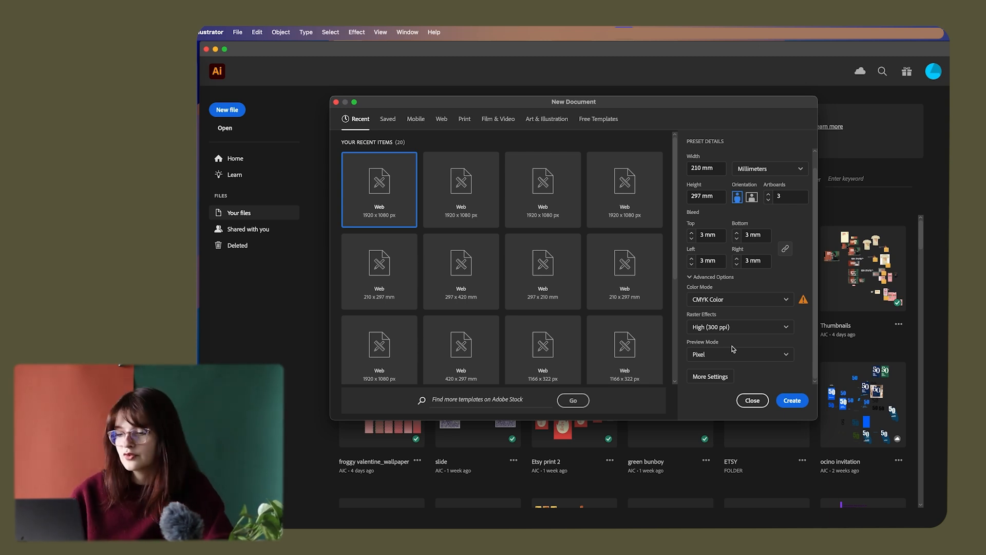
Set the document's preview mode to Default
{"action": "scroll", "coordinate": [740, 348], "scroll_direction": "up", "scroll_amount": 2}
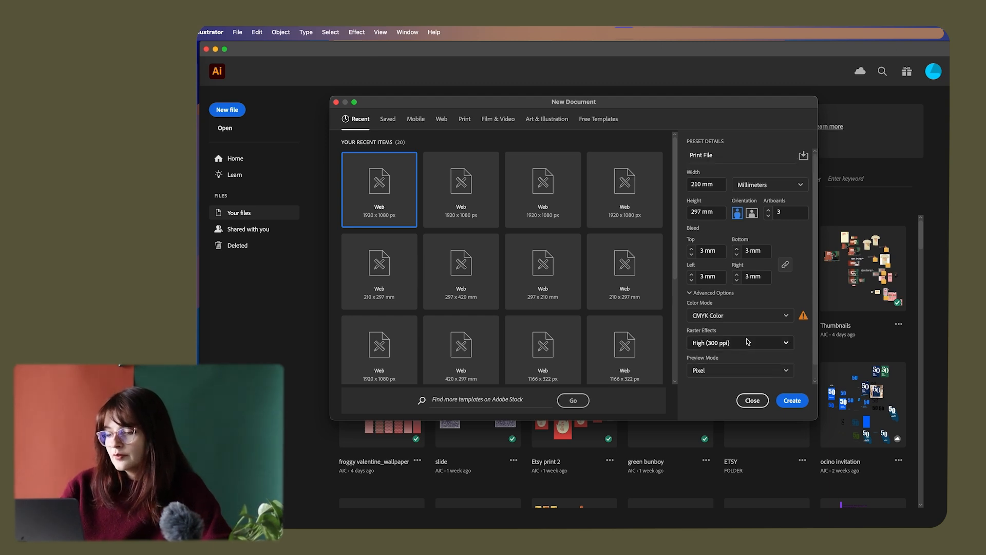
{"action": "scroll", "coordinate": [770, 349], "scroll_direction": "down", "scroll_amount": 2}
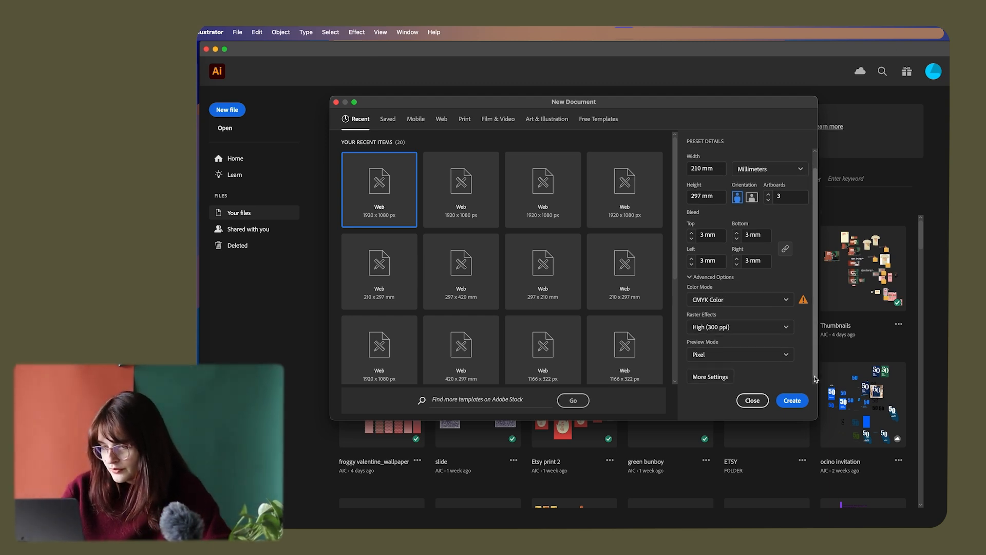
{"action": "left_click", "coordinate": [731, 355]}
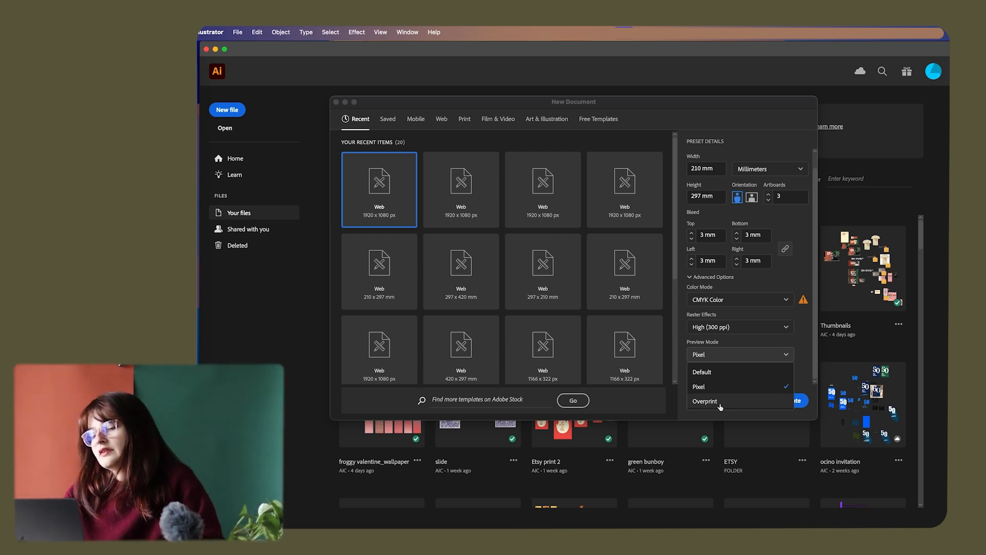
{"action": "left_click", "coordinate": [732, 375]}
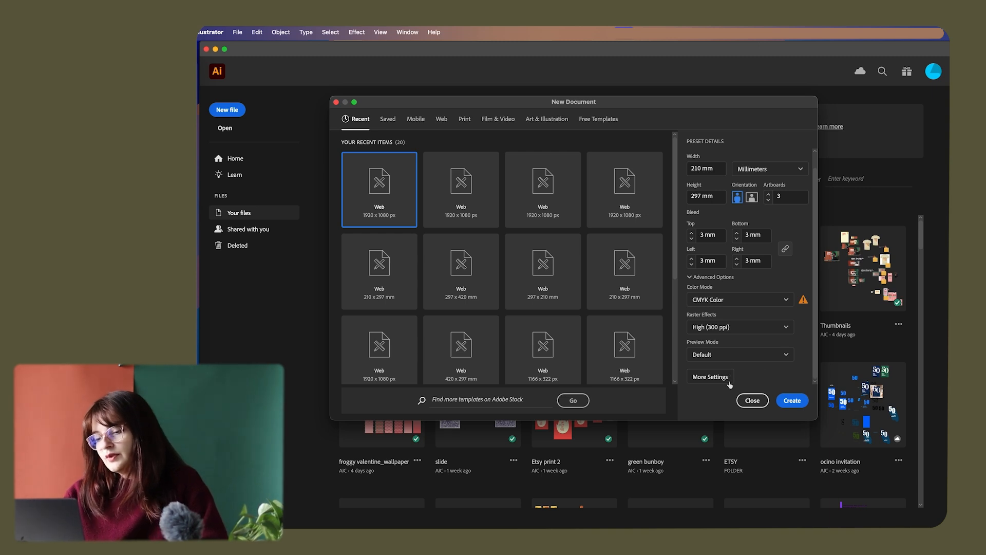
Set the spacing between the artboards to 31 mm in the additional settings and create the document
{"action": "left_click", "coordinate": [710, 377]}
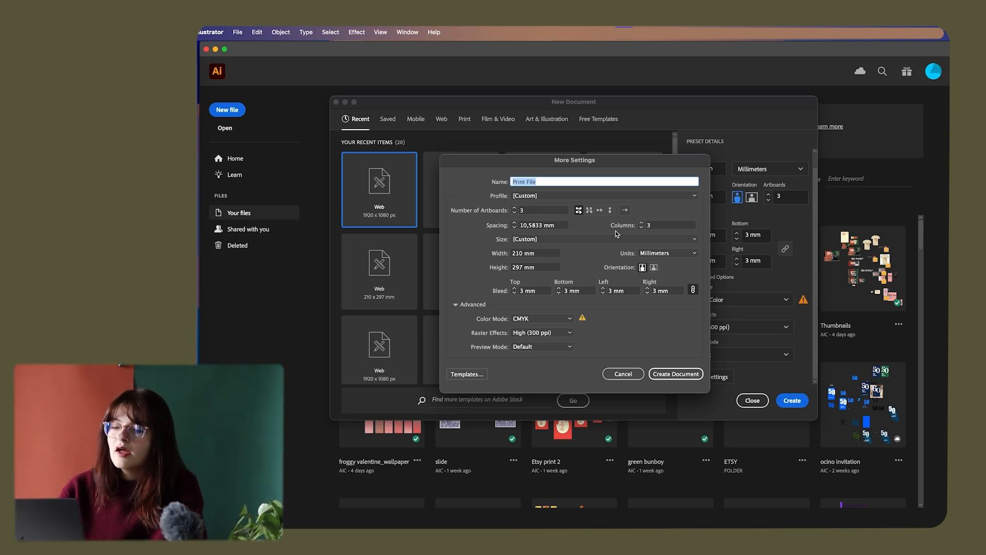
{"action": "double_click", "coordinate": [533, 226]}
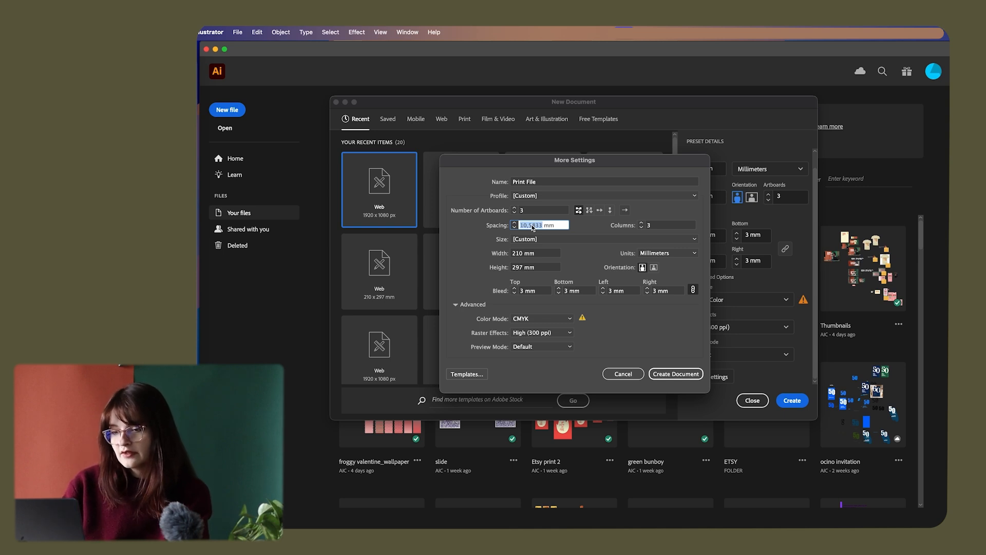
{"action": "type", "text": "30"}
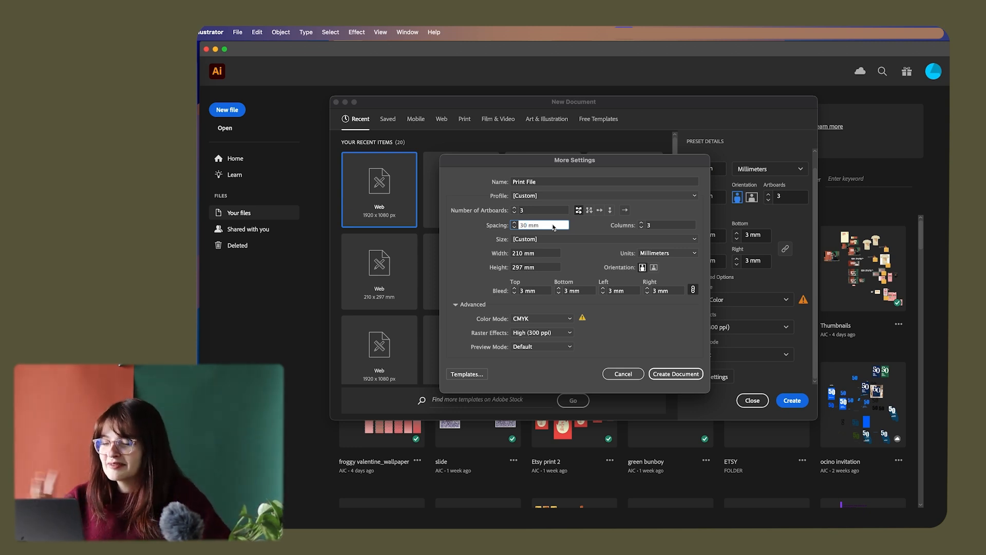
{"action": "key", "text": "Up"}
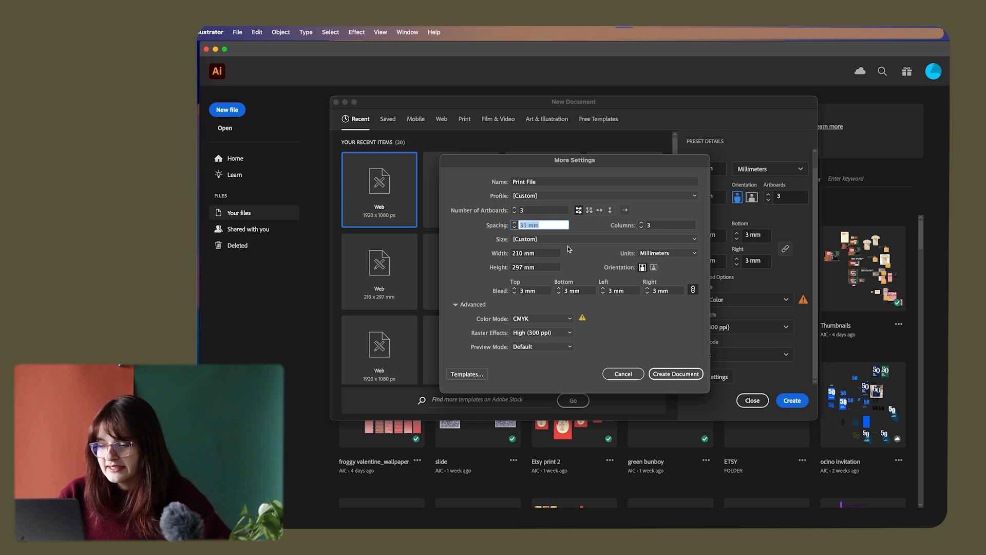
{"action": "left_click", "coordinate": [688, 379]}
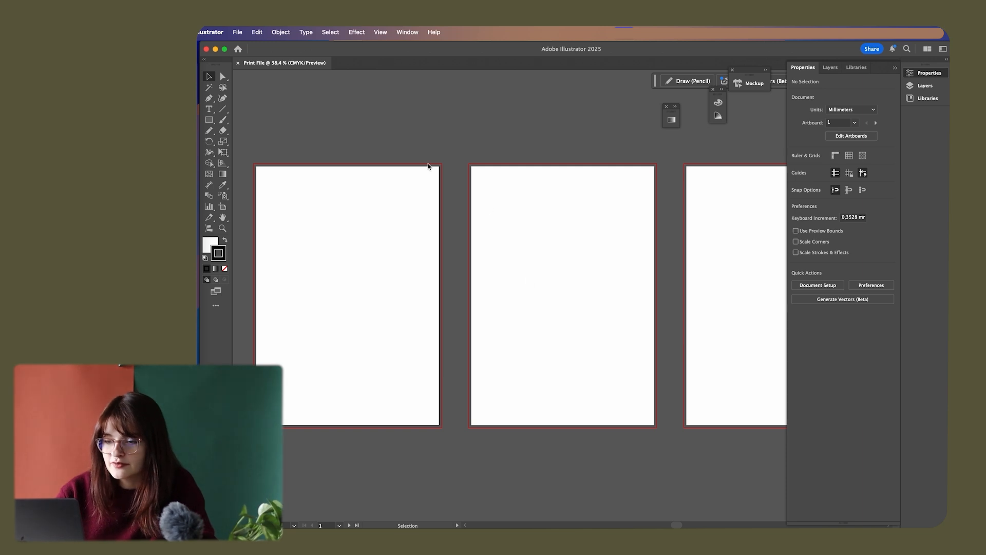
Examine the bleed lines around the edges of the new artboards up close
{"action": "scroll", "coordinate": [430, 166], "scroll_direction": "down", "scroll_amount": 3}
{"action": "scroll", "coordinate": [434, 167], "scroll_direction": "up", "scroll_amount": 7}
{"action": "scroll", "coordinate": [442, 165], "scroll_direction": "up", "scroll_amount": 3}
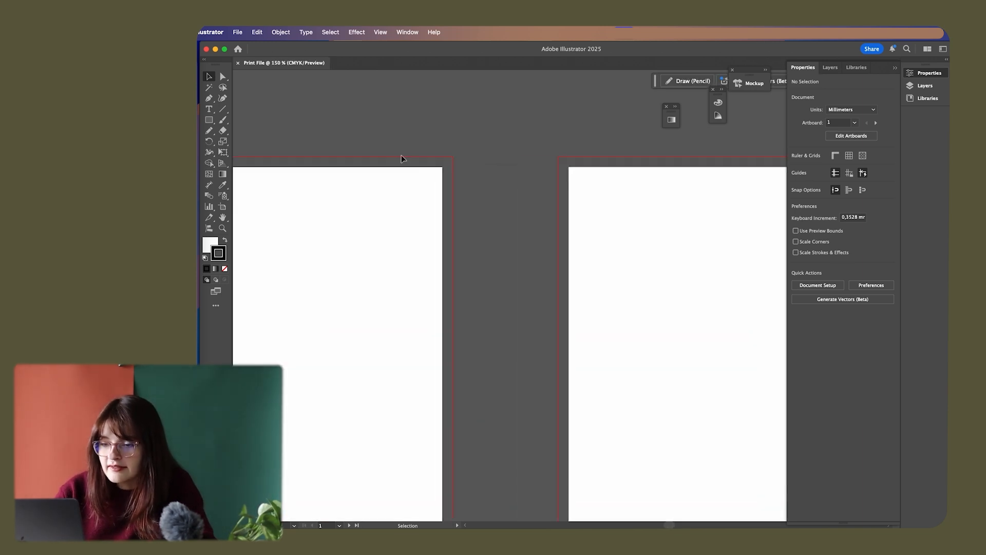
{"action": "left_click_drag", "start_coordinate": [393, 287], "coordinate": [661, 192]}
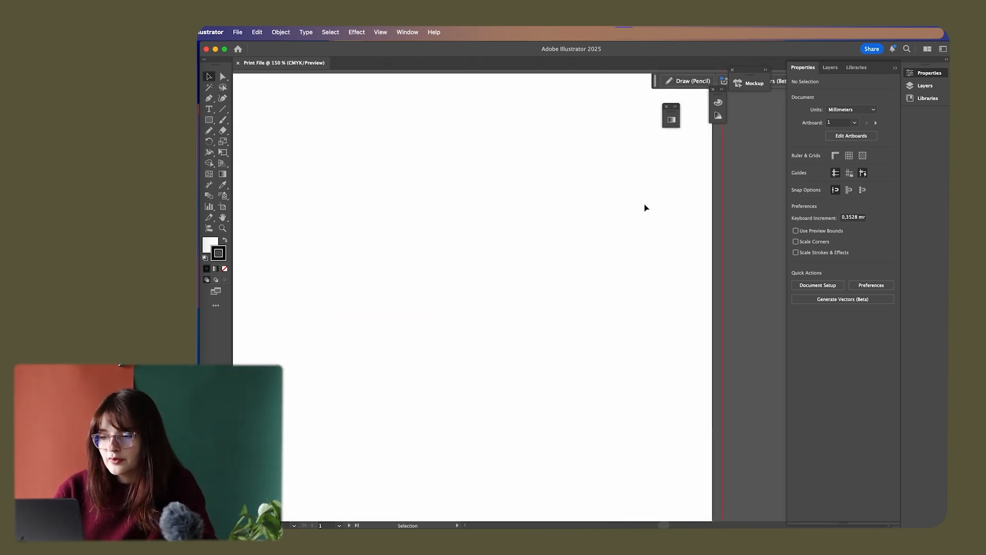
Draw a rectangle about 260 by 208 mm over the lower part of the first artboard, extending past its bleed lines on three sides
{"action": "scroll", "coordinate": [542, 274], "scroll_direction": "down", "scroll_amount": 3}
{"action": "left_click_drag", "start_coordinate": [487, 301], "coordinate": [491, 183]}
{"action": "scroll", "coordinate": [473, 210], "scroll_direction": "up", "scroll_amount": 2}
{"action": "scroll", "coordinate": [469, 216], "scroll_direction": "down", "scroll_amount": 3}
{"action": "left_click_drag", "start_coordinate": [461, 242], "coordinate": [452, 233]}
{"action": "left_click", "coordinate": [207, 120]}
{"action": "mouse_move", "coordinate": [301, 221]}
{"action": "left_mouse_down"}
{"action": "mouse_move", "coordinate": [426, 393]}
{"action": "mouse_move", "coordinate": [581, 458]}
{"action": "mouse_move", "coordinate": [596, 455]}
{"action": "left_mouse_up"}
Fill the rectangle with the coral red color ED7070
{"action": "left_click", "coordinate": [225, 240]}
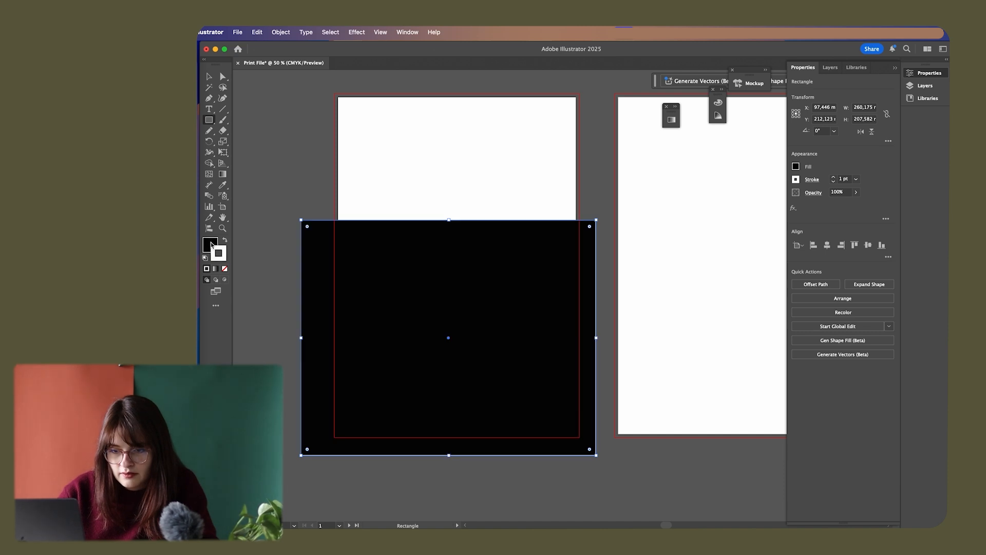
{"action": "left_click", "coordinate": [211, 245]}
{"action": "double_click", "coordinate": [209, 245]}
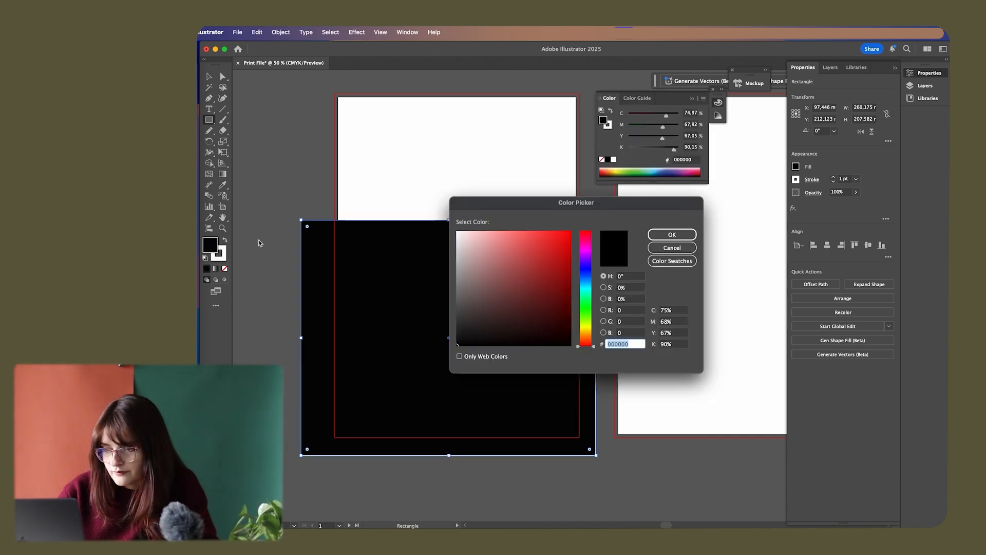
{"action": "type", "text": "ED6E6E"}
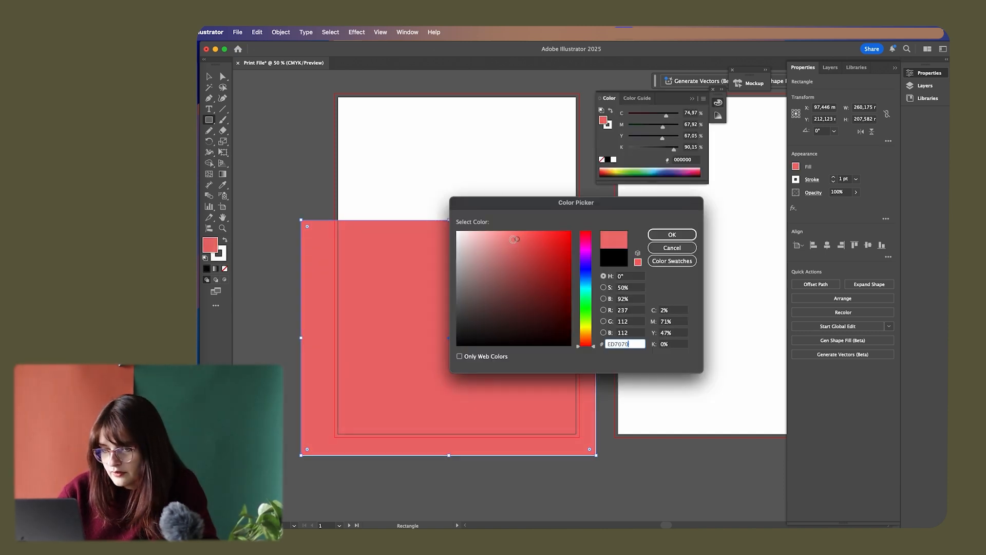
{"action": "left_click", "coordinate": [659, 235]}
Remove the rectangle's stroke and deselect it
{"action": "left_click", "coordinate": [220, 256]}
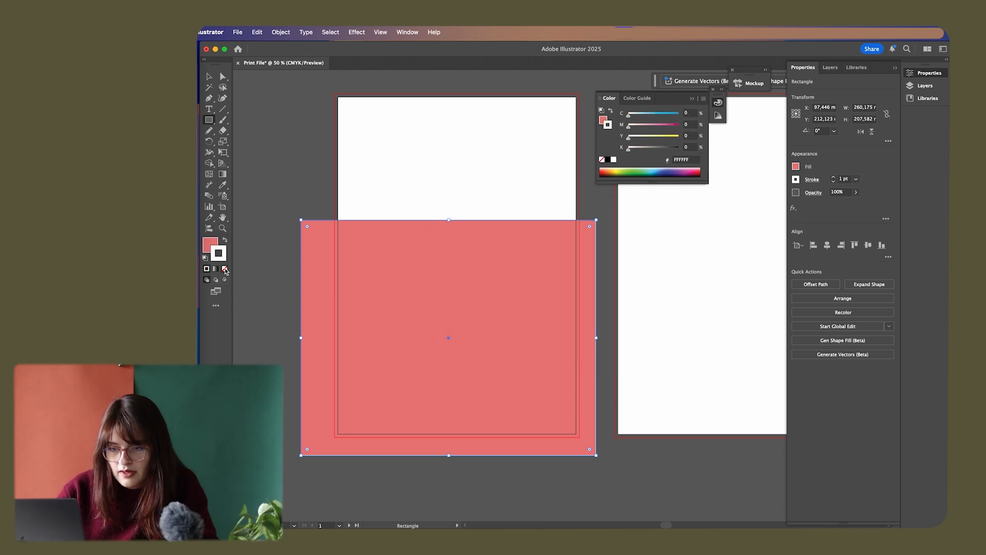
{"action": "left_click", "coordinate": [225, 269]}
{"action": "left_click", "coordinate": [209, 76]}
{"action": "left_click", "coordinate": [302, 144]}
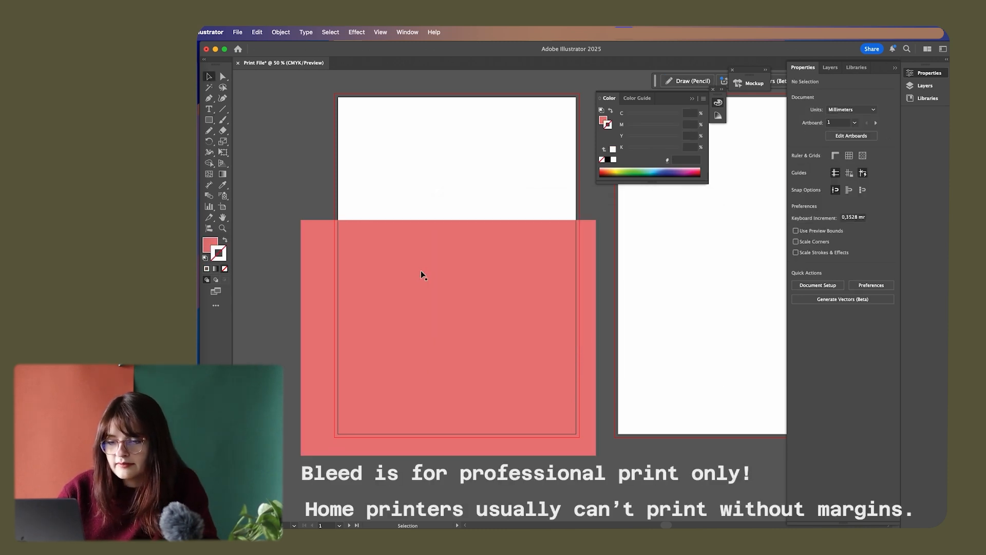
Activate the Pen tool for marking the first artboard's left edge where the coral rectangle crosses it
{"action": "scroll", "coordinate": [421, 274], "scroll_direction": "right", "scroll_amount": 3}
{"action": "scroll", "coordinate": [295, 252], "scroll_direction": "down", "scroll_amount": 2}
{"action": "scroll", "coordinate": [304, 233], "scroll_direction": "up", "scroll_amount": 6}
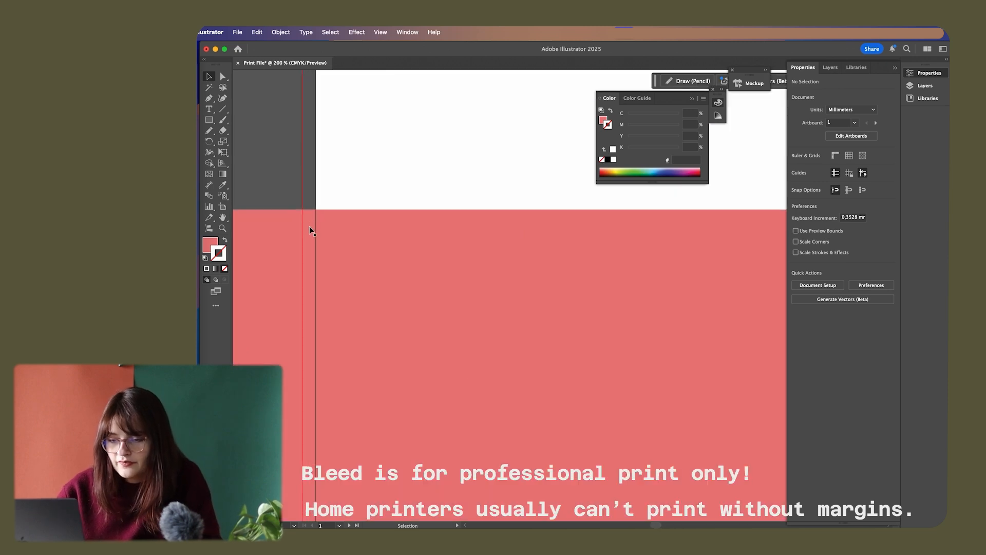
{"action": "scroll", "coordinate": [309, 229], "scroll_direction": "up", "scroll_amount": 2}
{"action": "left_click", "coordinate": [209, 98]}
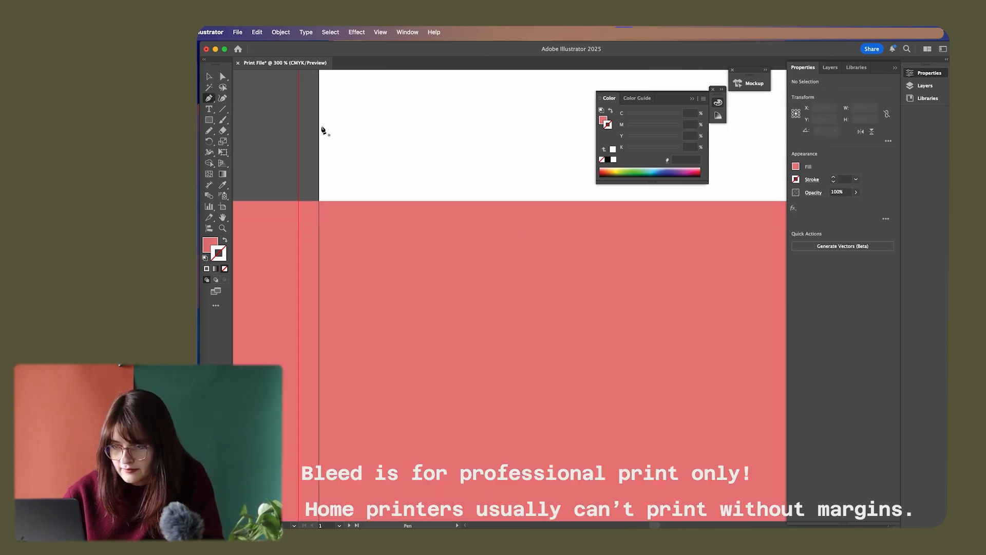
{"action": "left_click", "coordinate": [320, 111]}
{"action": "left_click_drag", "start_coordinate": [317, 202], "coordinate": [317, 201]}
{"action": "key", "text": "super+z"}
Draw a straight vertical line along the first artboard's left edge, running from above the rectangle down into it
{"action": "left_click_drag", "start_coordinate": [319, 107], "coordinate": [317, 117]}
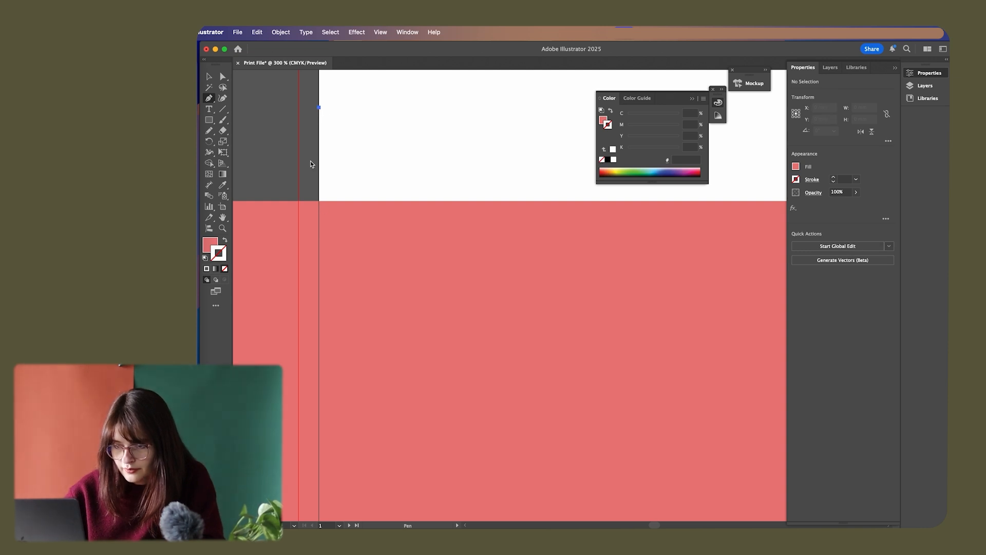
{"action": "left_click", "coordinate": [319, 262]}
{"action": "key", "text": "v"}
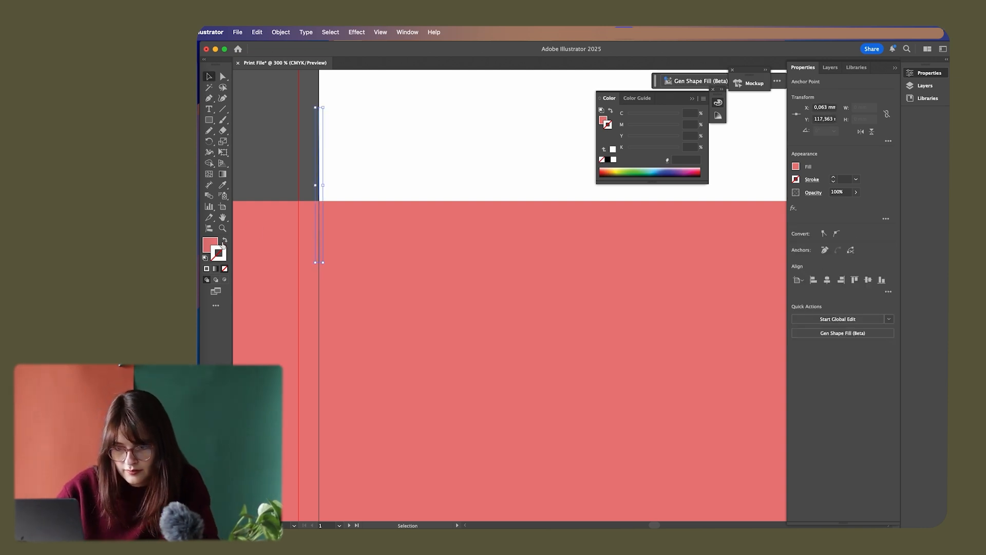
Give the vertical line a cyan 1CF2F2 stroke with no fill and deselect it
{"action": "left_click", "coordinate": [225, 240]}
{"action": "double_click", "coordinate": [224, 255]}
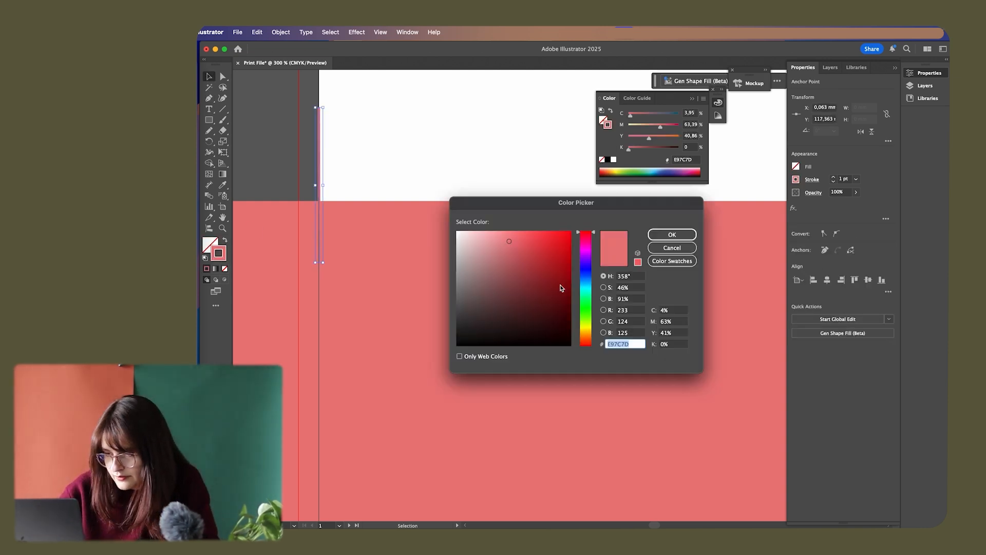
{"action": "left_click", "coordinate": [586, 288]}
{"action": "left_click", "coordinate": [558, 236]}
{"action": "left_click", "coordinate": [672, 234]}
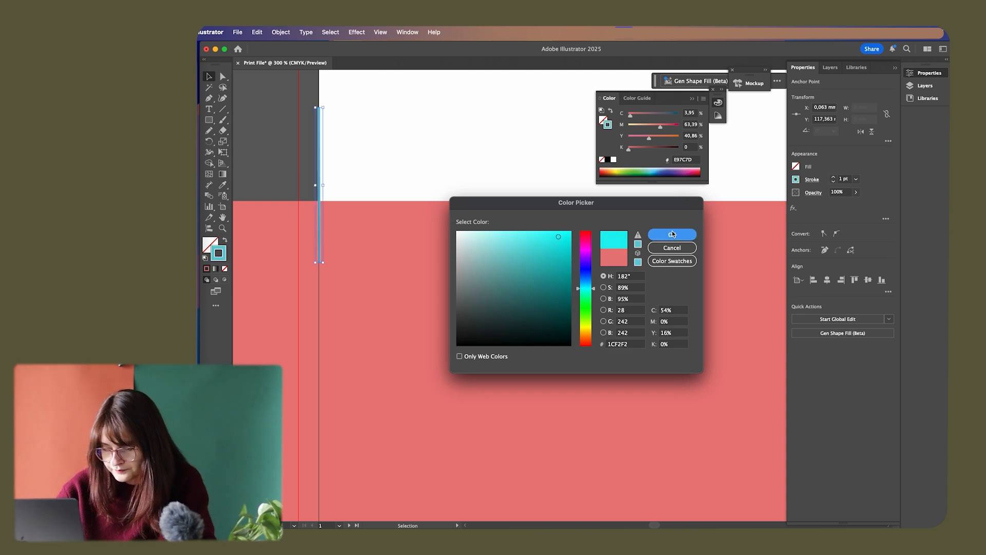
{"action": "left_click", "coordinate": [408, 177]}
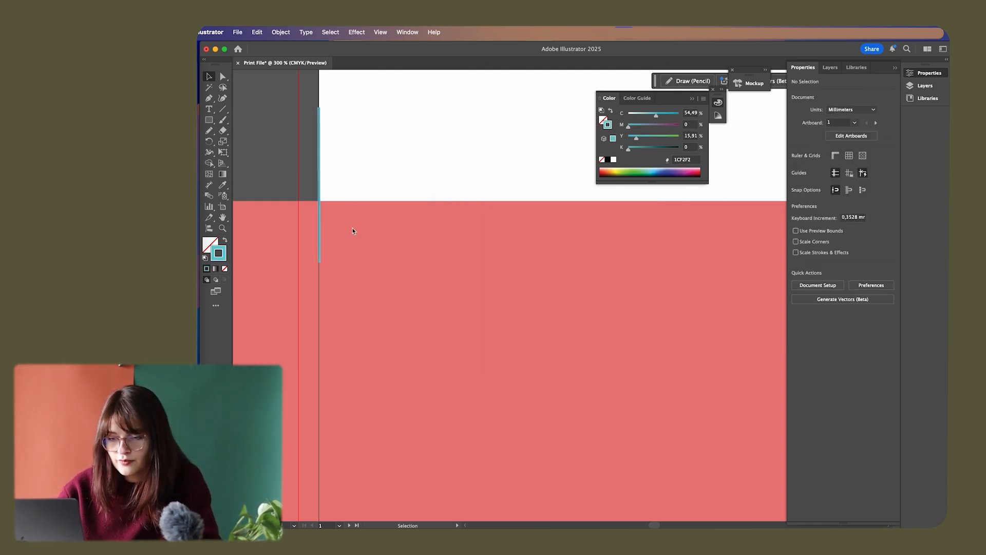
Narrow the coral rectangle to about 227 mm wide by moving its left side just inside the artboard's left edge
{"action": "scroll", "coordinate": [352, 228], "scroll_direction": "left", "scroll_amount": 2}
{"action": "scroll", "coordinate": [349, 228], "scroll_direction": "down", "scroll_amount": 3}
{"action": "left_click", "coordinate": [265, 319]}
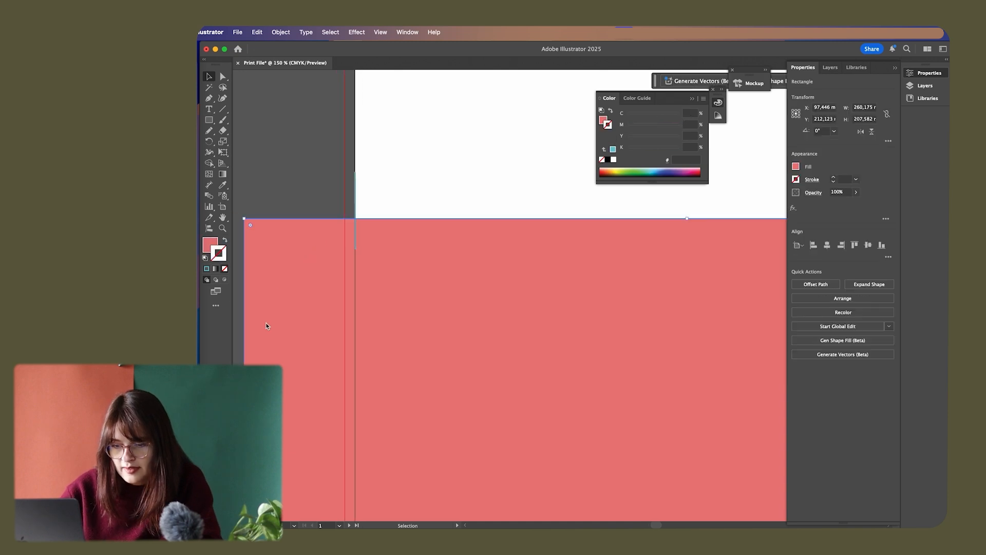
{"action": "right_click", "coordinate": [242, 335]}
{"action": "left_click", "coordinate": [431, 335]}
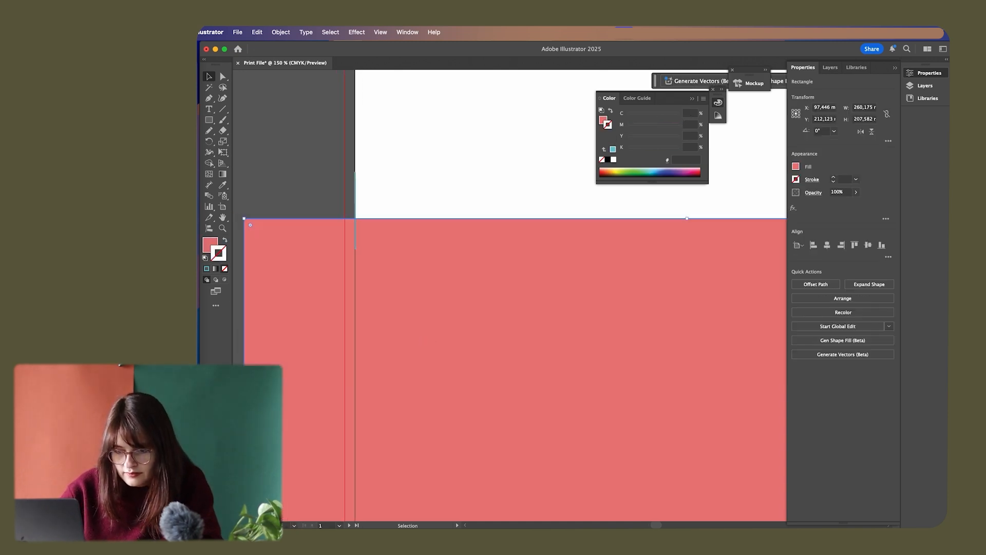
{"action": "scroll", "coordinate": [432, 335], "scroll_direction": "up", "scroll_amount": 1}
{"action": "scroll", "coordinate": [432, 335], "scroll_direction": "down", "scroll_amount": 5}
{"action": "left_click_drag", "start_coordinate": [244, 387], "coordinate": [358, 376]}
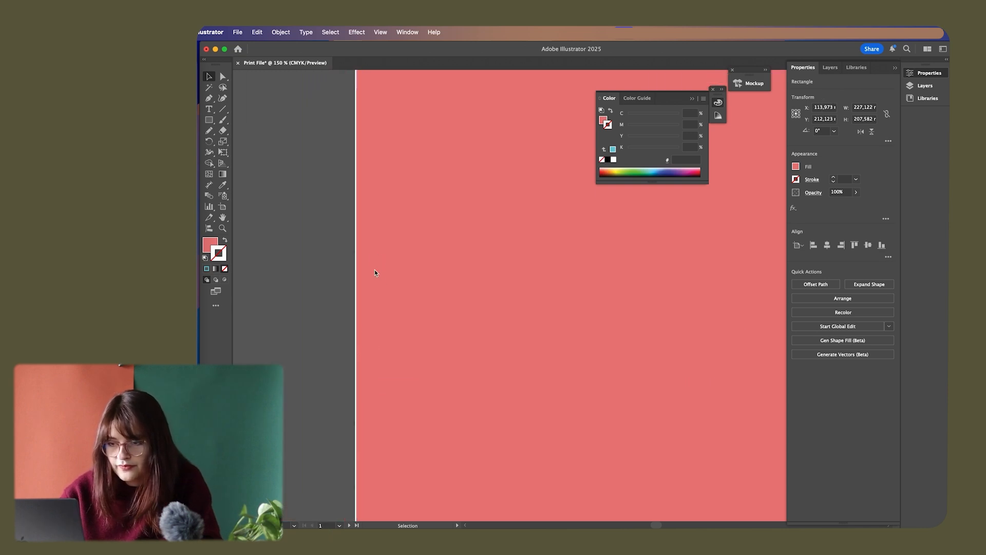
Examine how the coral rectangle's left side meets the artboard edge and the cyan line
{"action": "scroll", "coordinate": [374, 267], "scroll_direction": "up", "scroll_amount": 10}
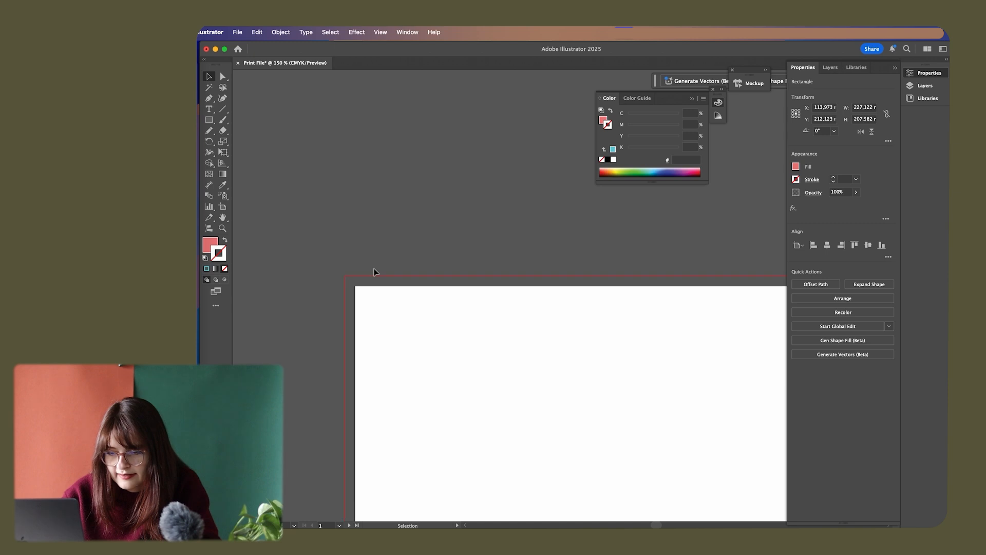
{"action": "scroll", "coordinate": [374, 272], "scroll_direction": "down", "scroll_amount": 5}
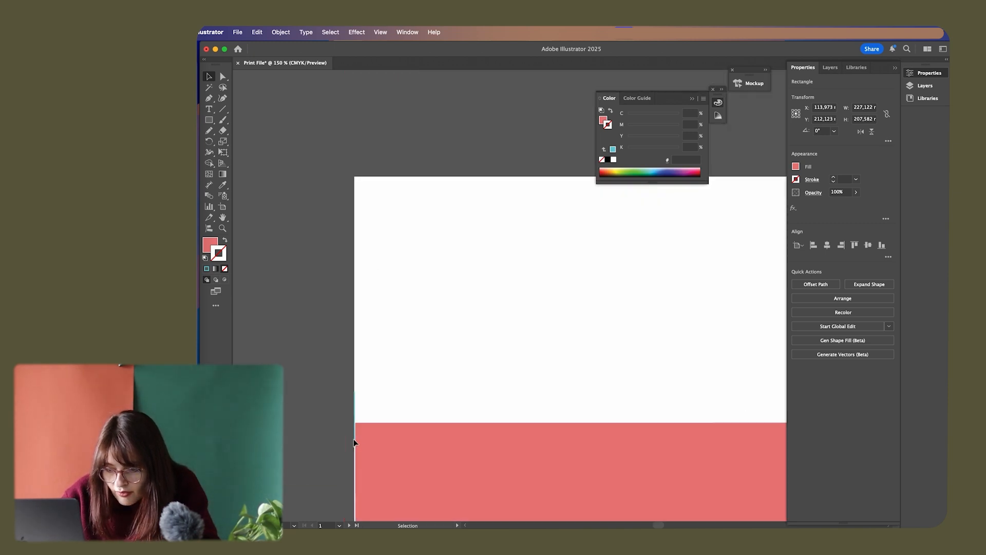
{"action": "scroll", "coordinate": [353, 444], "scroll_direction": "down", "scroll_amount": 3}
{"action": "scroll", "coordinate": [352, 448], "scroll_direction": "up", "scroll_amount": 8}
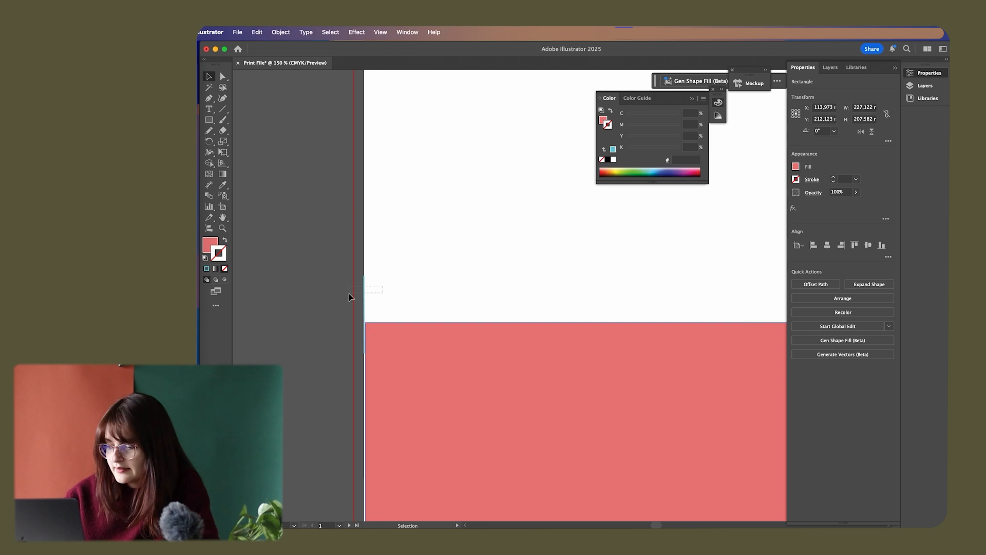
{"action": "left_click", "coordinate": [349, 295]}
Widen the coral rectangle to about 238 mm by moving its left side beyond the bleed line, and deselect it
{"action": "key", "text": "super+minus"}
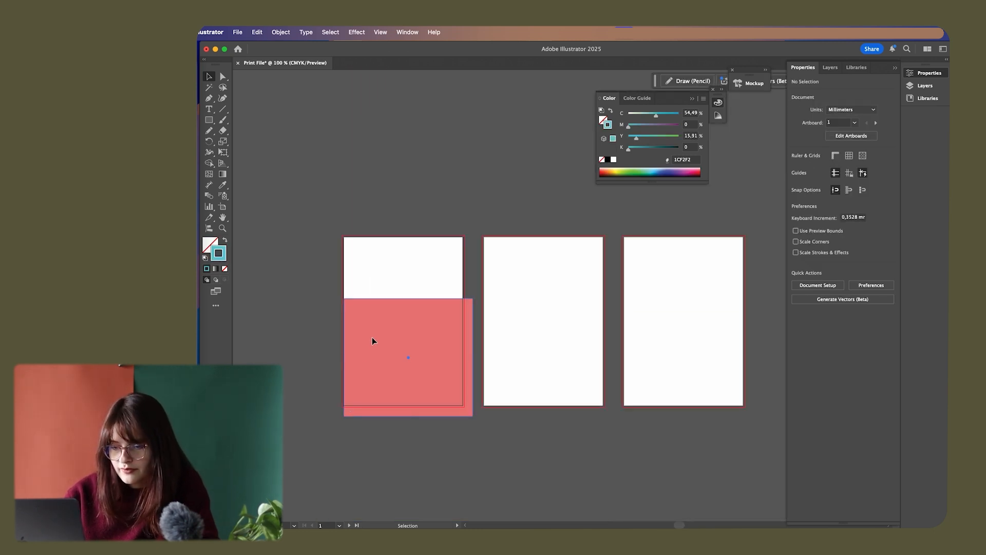
{"action": "left_click", "coordinate": [373, 342]}
{"action": "left_click_drag", "start_coordinate": [344, 357], "coordinate": [338, 357]}
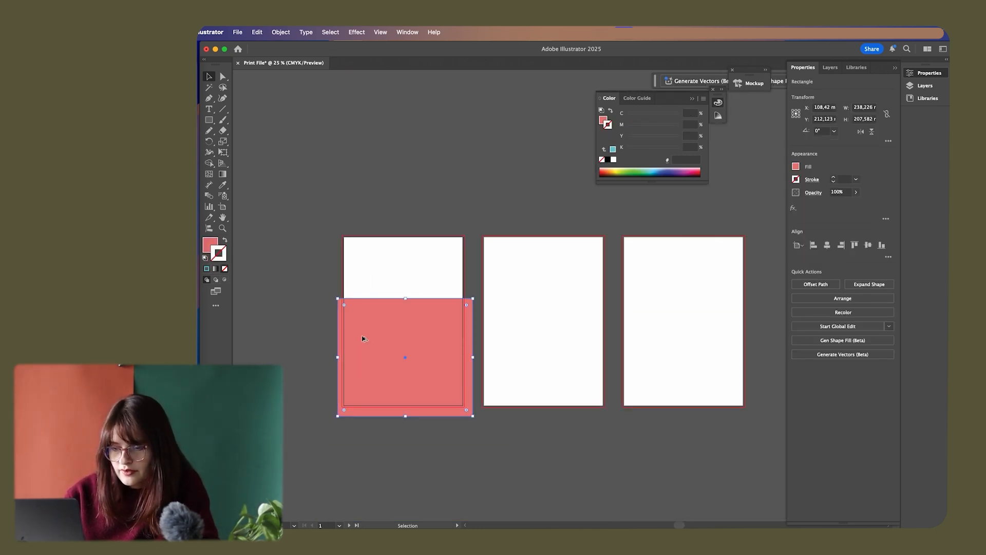
{"action": "key", "text": "super+plus"}
{"action": "key", "text": "super+plus"}
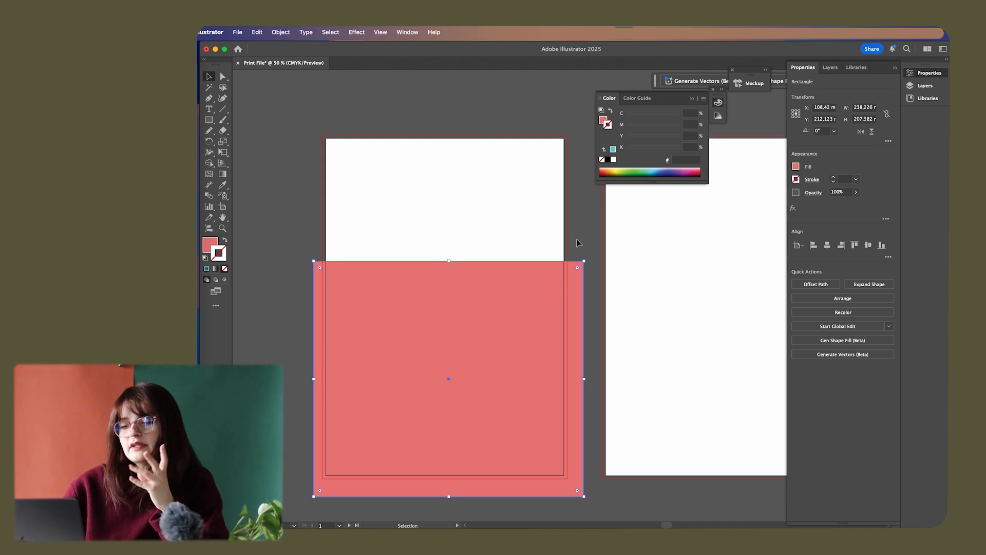
{"action": "left_click", "coordinate": [578, 243]}
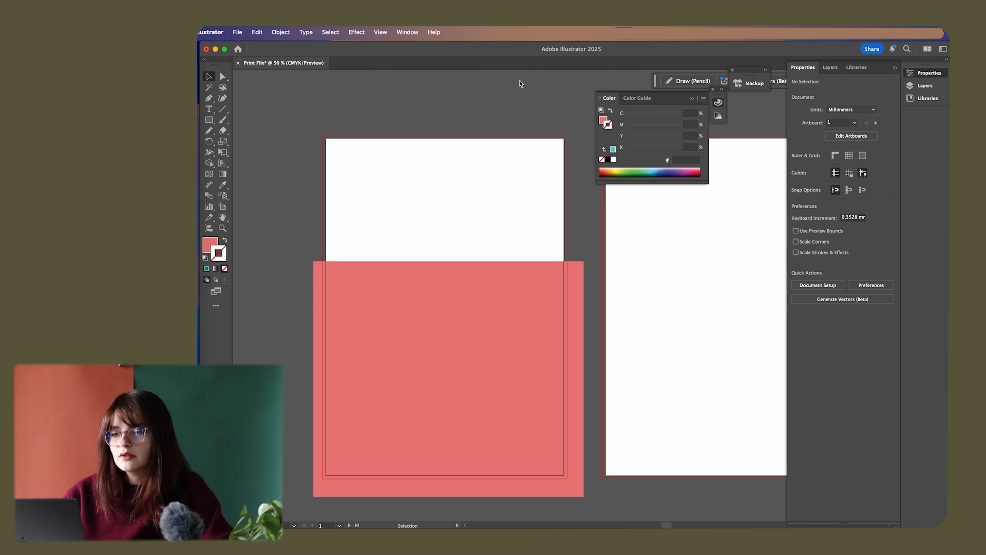
Preview the artwork cropped to the artboards in Trim View
{"action": "left_click", "coordinate": [381, 33]}
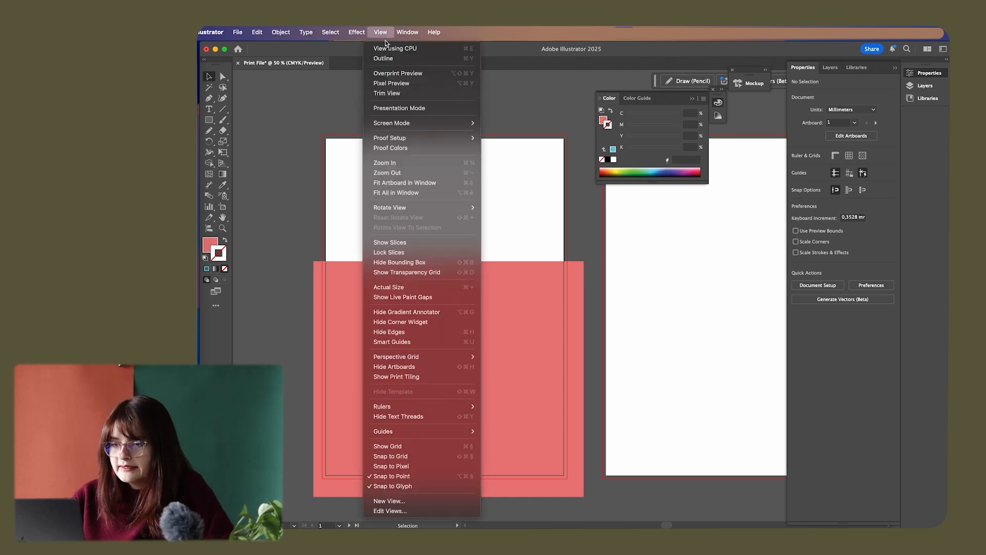
{"action": "left_click", "coordinate": [398, 93]}
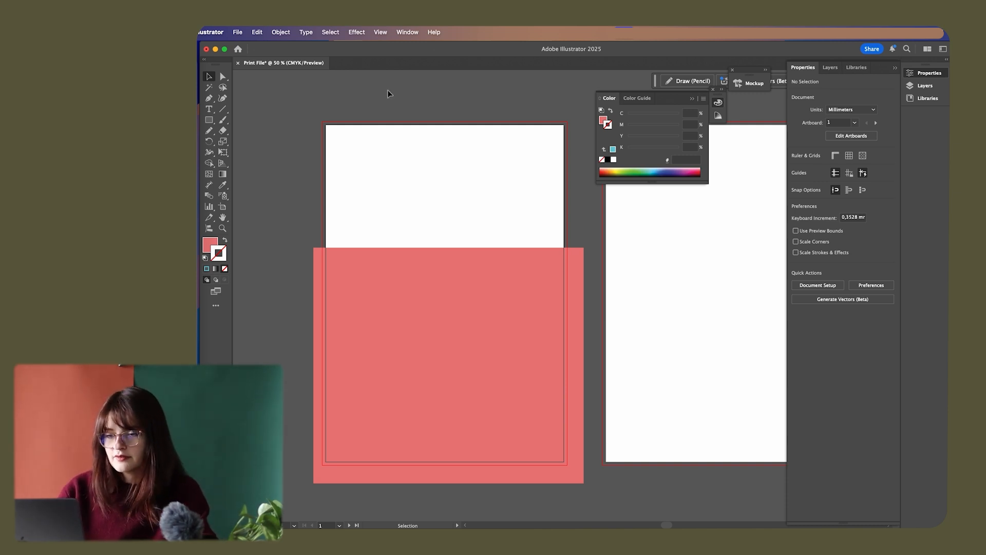
Start a new document and name it Digital File
{"action": "key", "text": "super+n"}
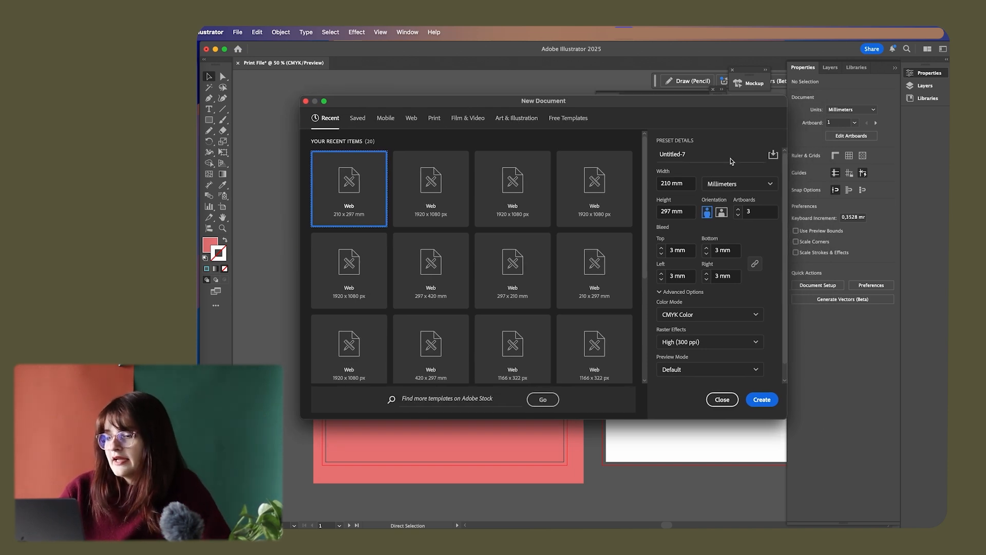
{"action": "left_click", "coordinate": [697, 153]}
{"action": "type", "text": "Digital File"}
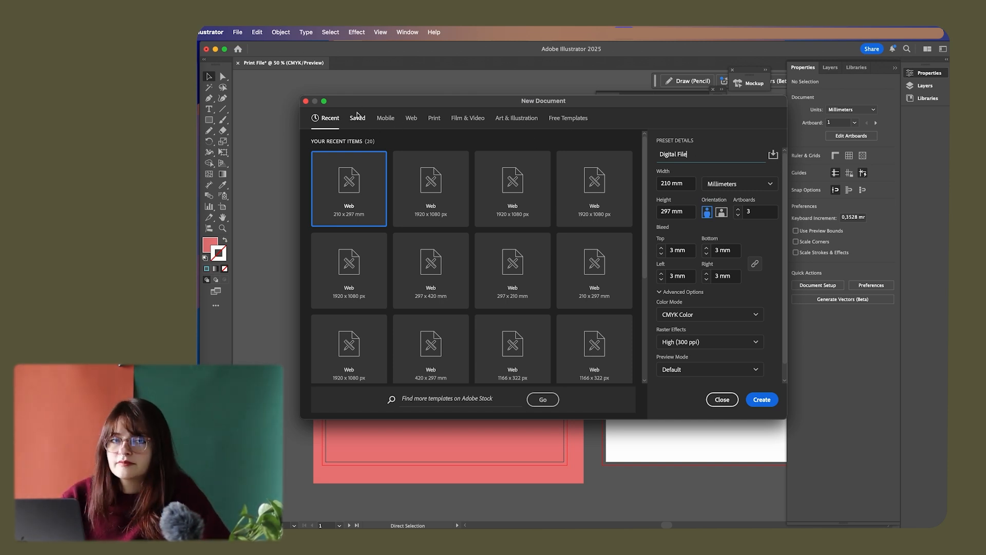
Set the new document's units to pixels and its size to 1920 px wide by 1080 px high
{"action": "left_click", "coordinate": [728, 185]}
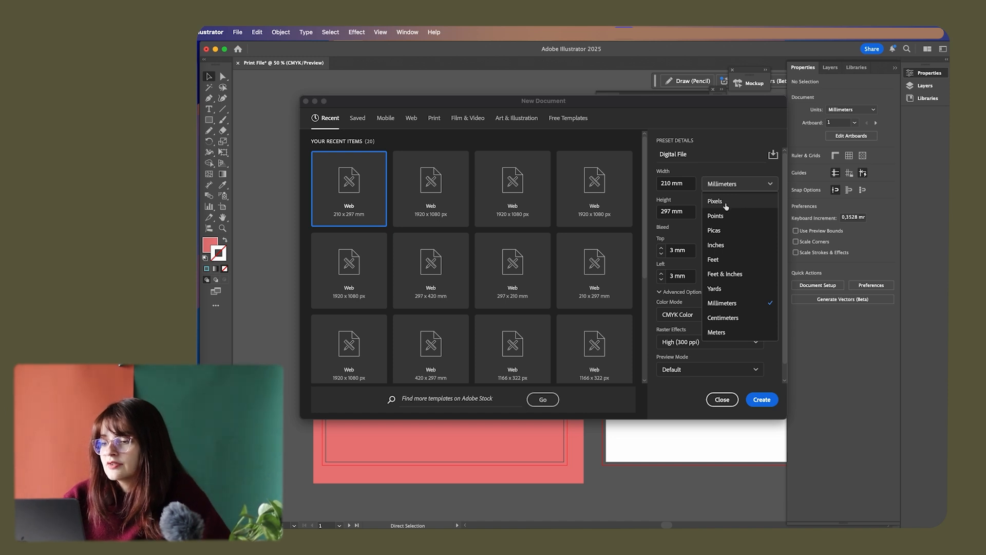
{"action": "left_click", "coordinate": [725, 203]}
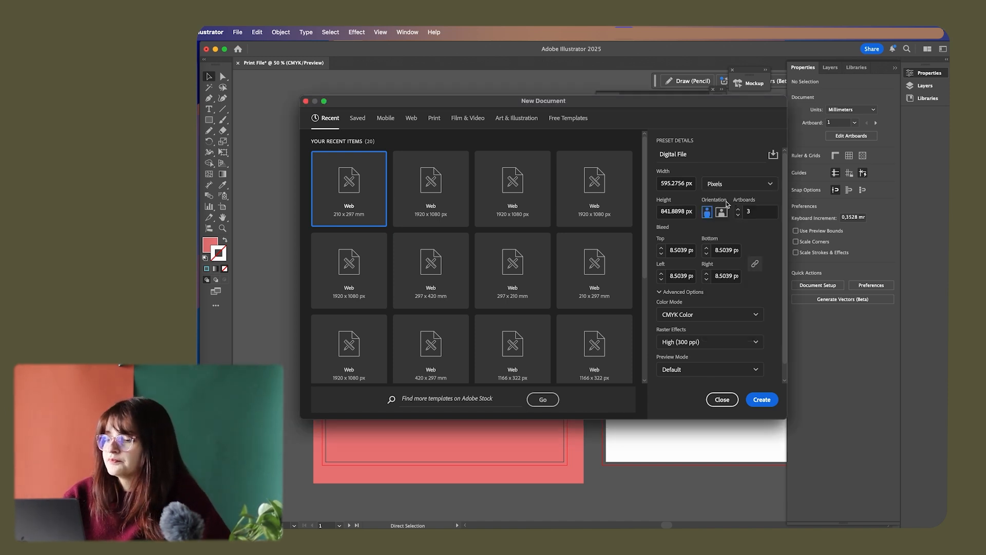
{"action": "left_click", "coordinate": [664, 182]}
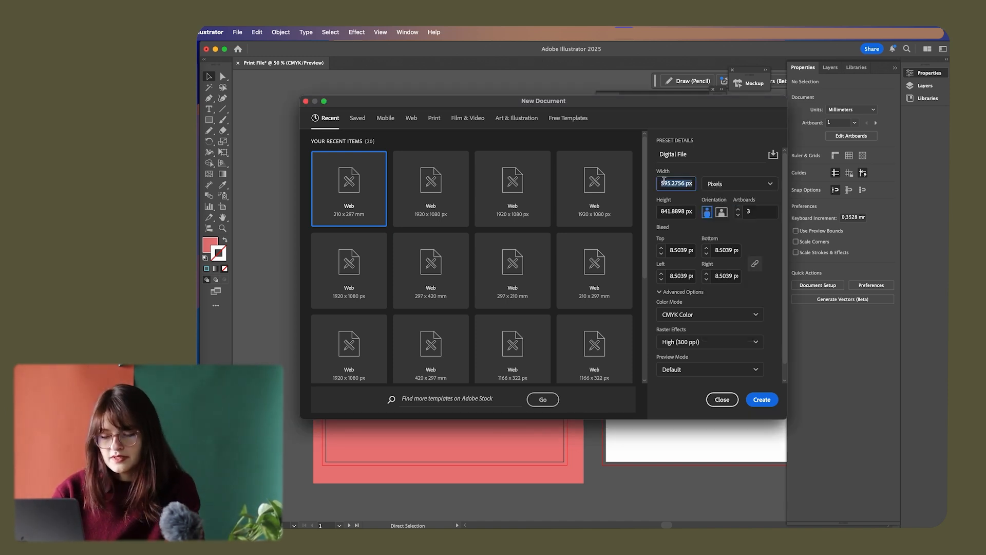
{"action": "type", "text": "1920"}
{"action": "key", "text": "Tab"}
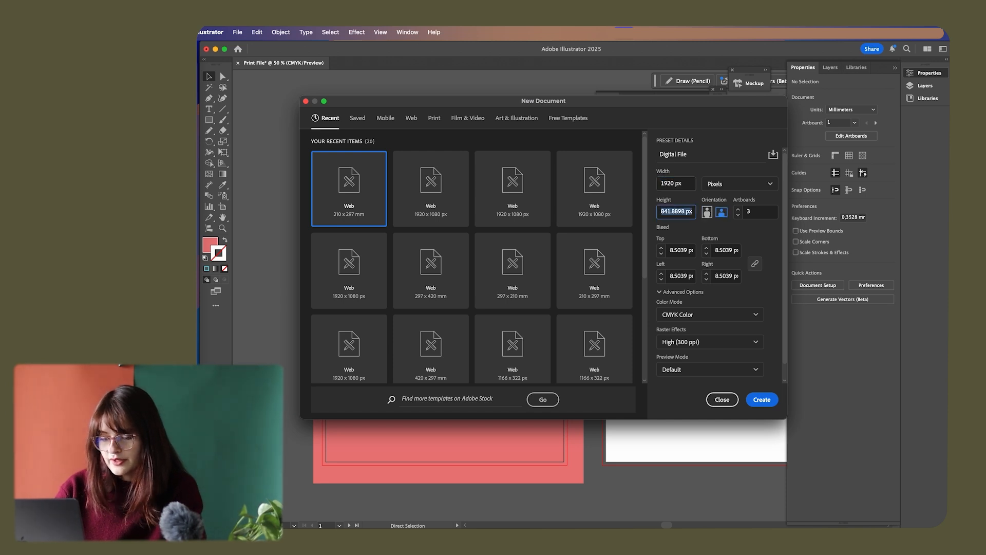
{"action": "type", "text": "1080"}
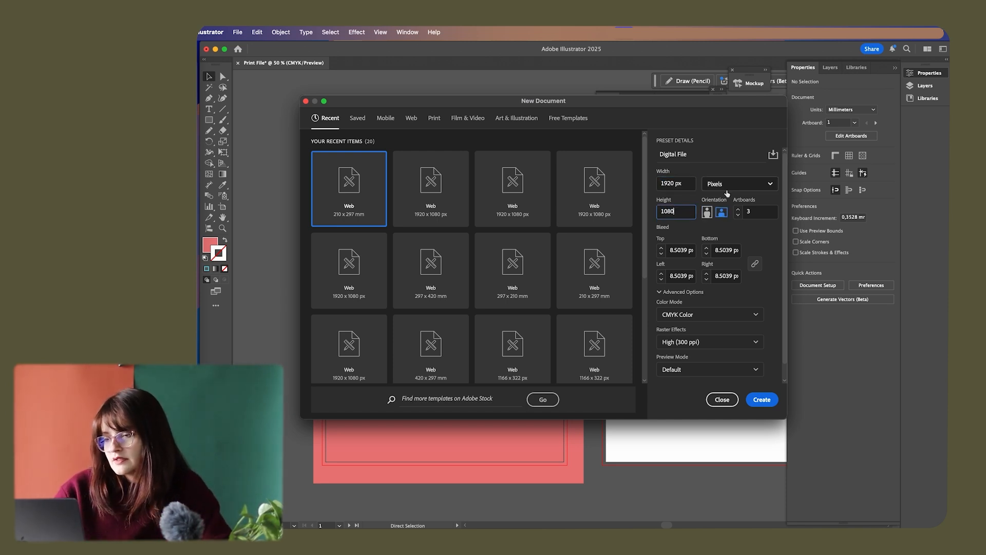
{"action": "left_click", "coordinate": [690, 185]}
{"action": "left_click", "coordinate": [690, 214]}
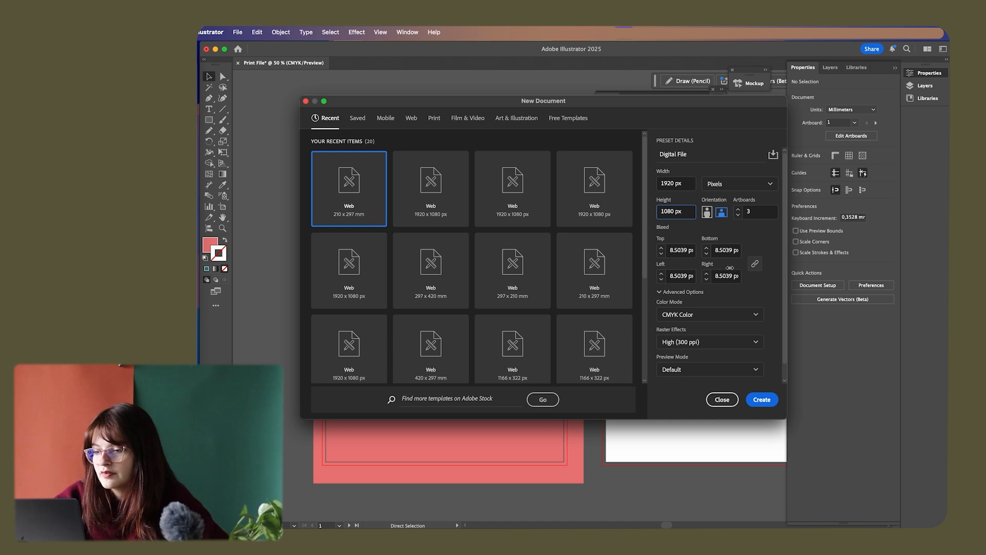
Set the new document's bleed to 0 px on all sides and expand its advanced options
{"action": "left_click", "coordinate": [678, 251]}
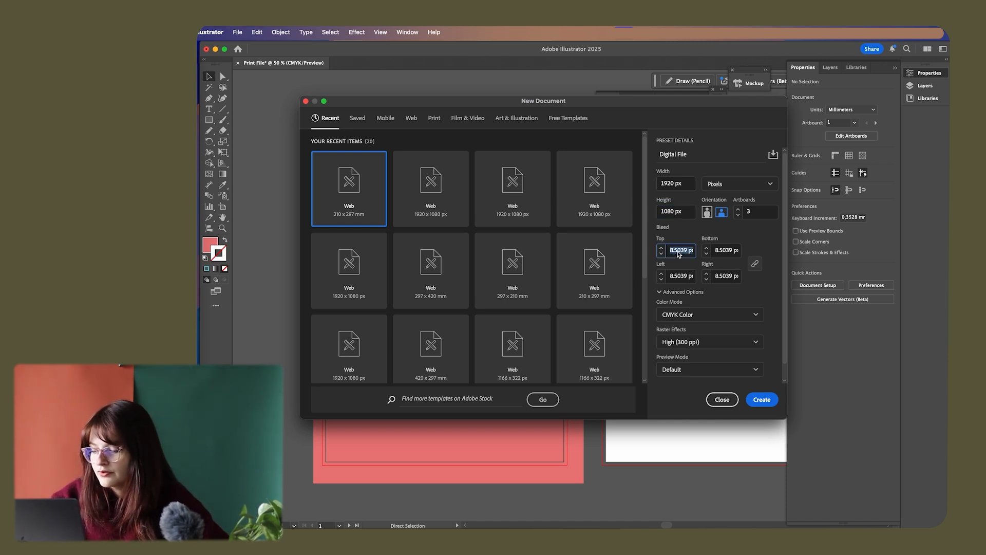
{"action": "type", "text": "0"}
{"action": "key", "text": "Tab"}
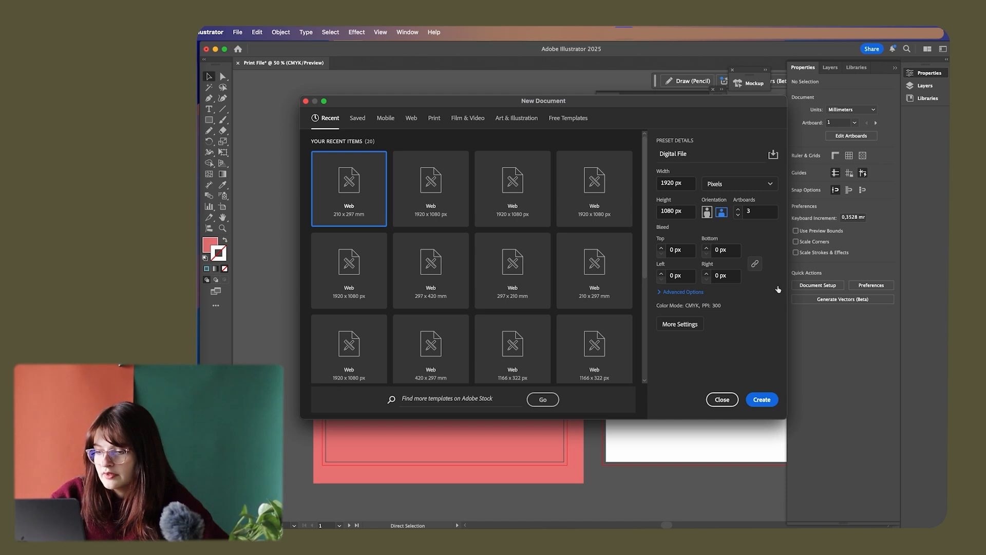
{"action": "left_click", "coordinate": [685, 292]}
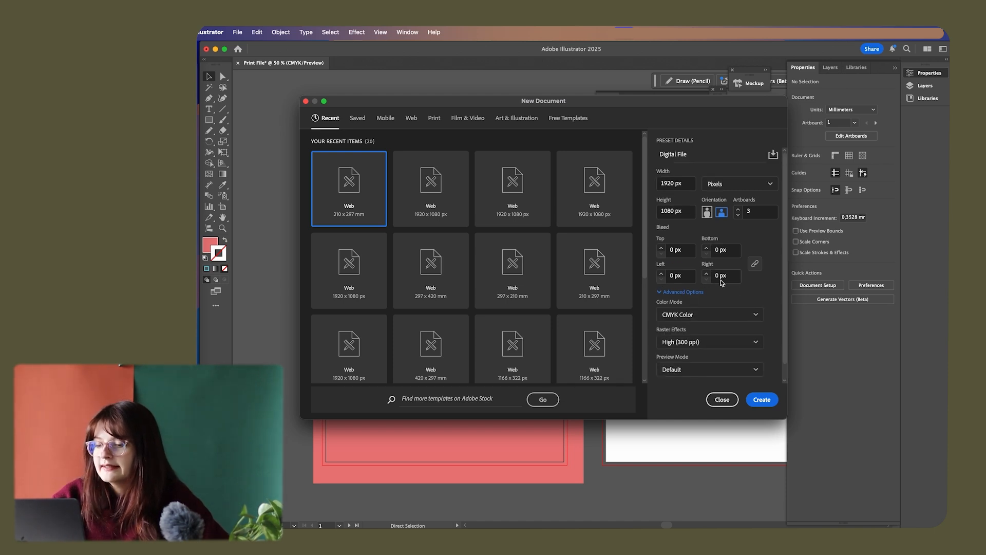
Set the new document's color mode to RGB Color and its raster effects to Screen (72 ppi)
{"action": "left_click", "coordinate": [701, 317]}
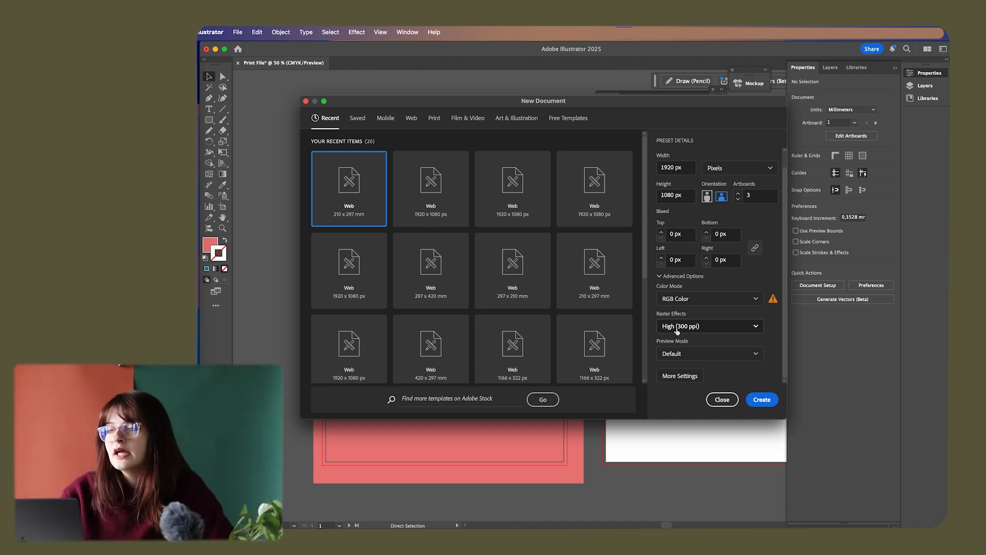
{"action": "left_click", "coordinate": [677, 332]}
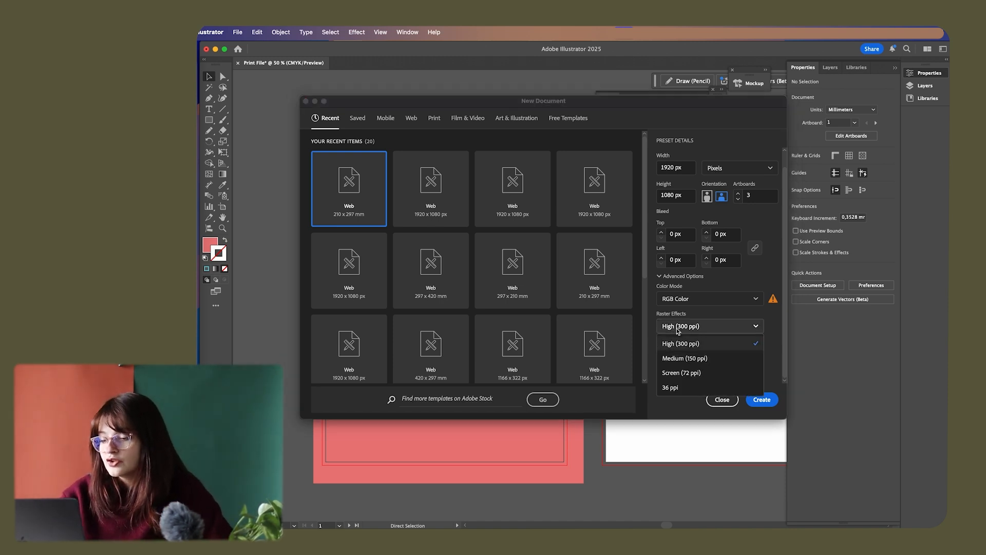
{"action": "left_click", "coordinate": [720, 373]}
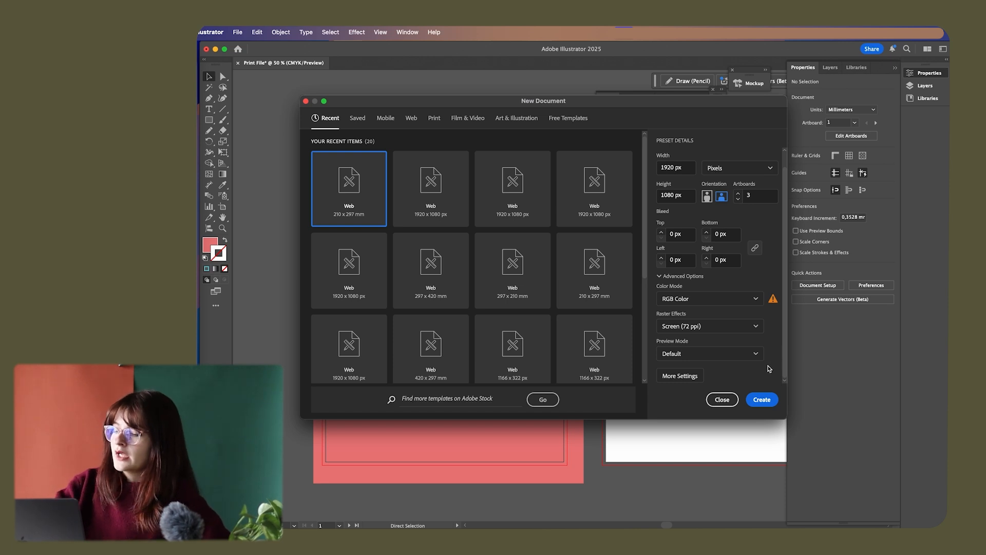
{"action": "scroll", "coordinate": [771, 370], "scroll_direction": "up", "scroll_amount": 1}
{"action": "scroll", "coordinate": [754, 361], "scroll_direction": "down", "scroll_amount": 1}
{"action": "scroll", "coordinate": [748, 367], "scroll_direction": "up", "scroll_amount": 1}
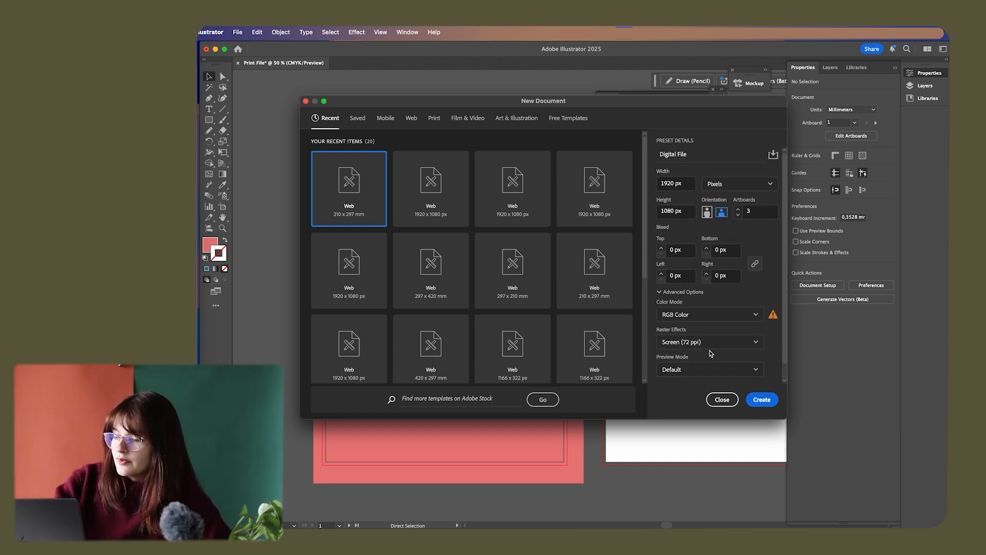
{"action": "scroll", "coordinate": [785, 380], "scroll_direction": "down", "scroll_amount": 1}
{"action": "left_click", "coordinate": [715, 357]}
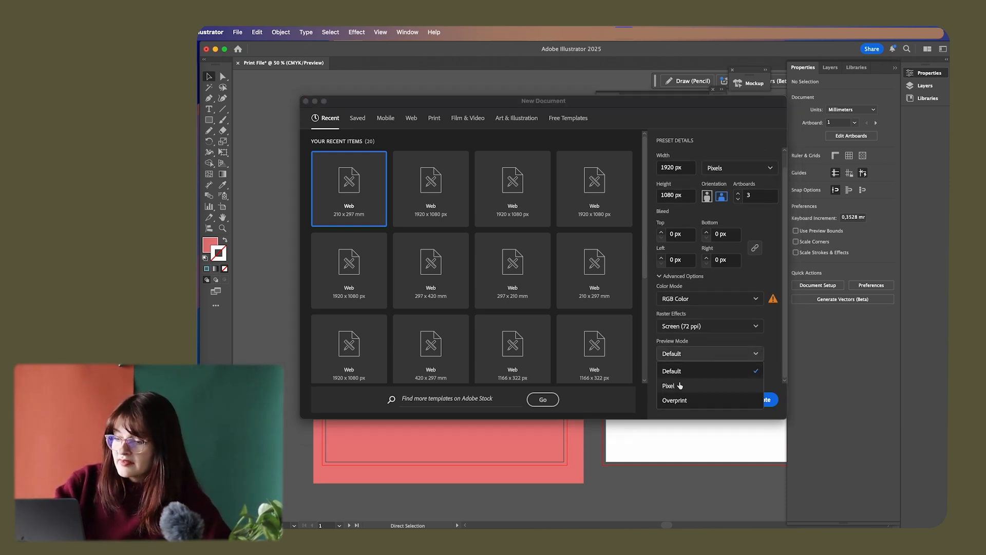
{"action": "left_click", "coordinate": [744, 353]}
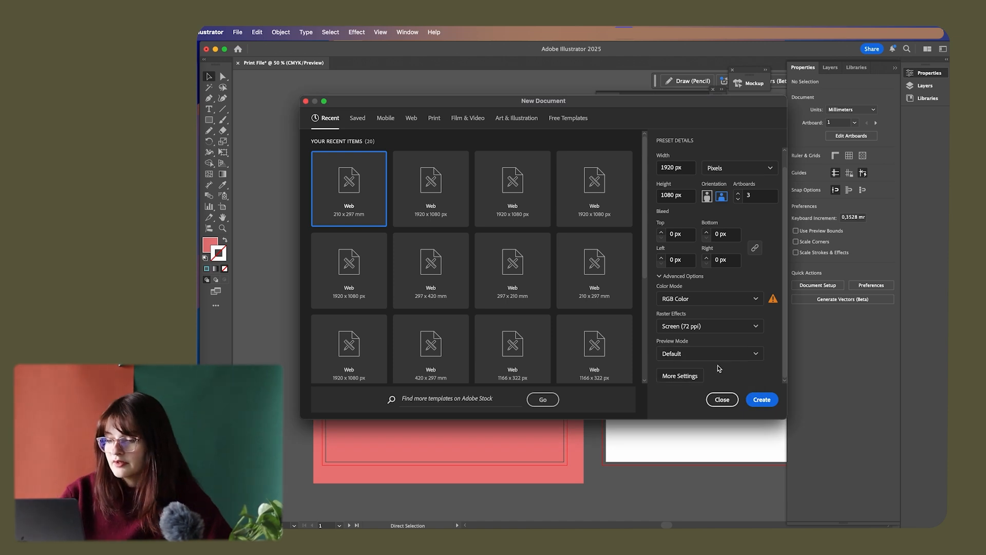
Set the spacing between the three artboards to 150 px in More Settings and create the document
{"action": "left_click", "coordinate": [676, 380]}
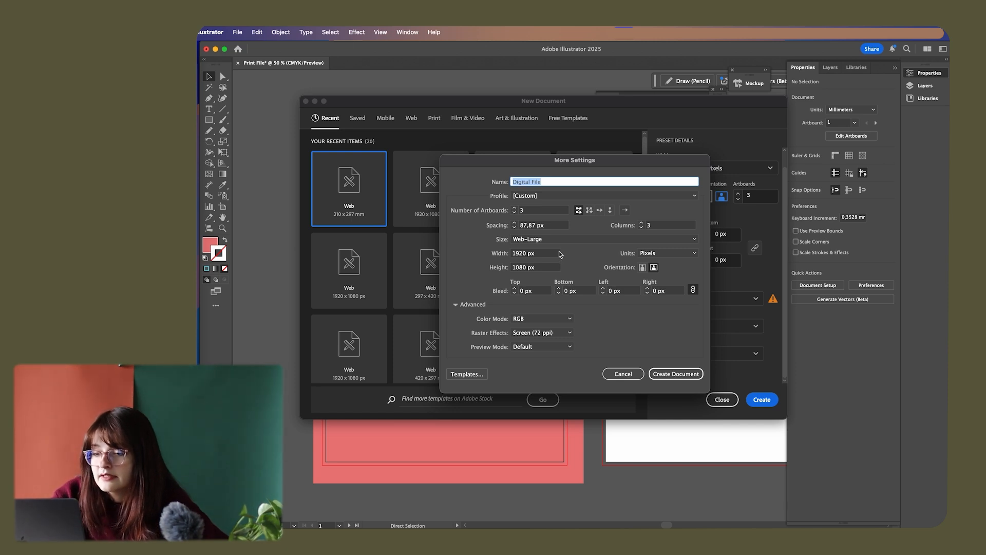
{"action": "left_click_drag", "start_coordinate": [546, 226], "coordinate": [516, 228]}
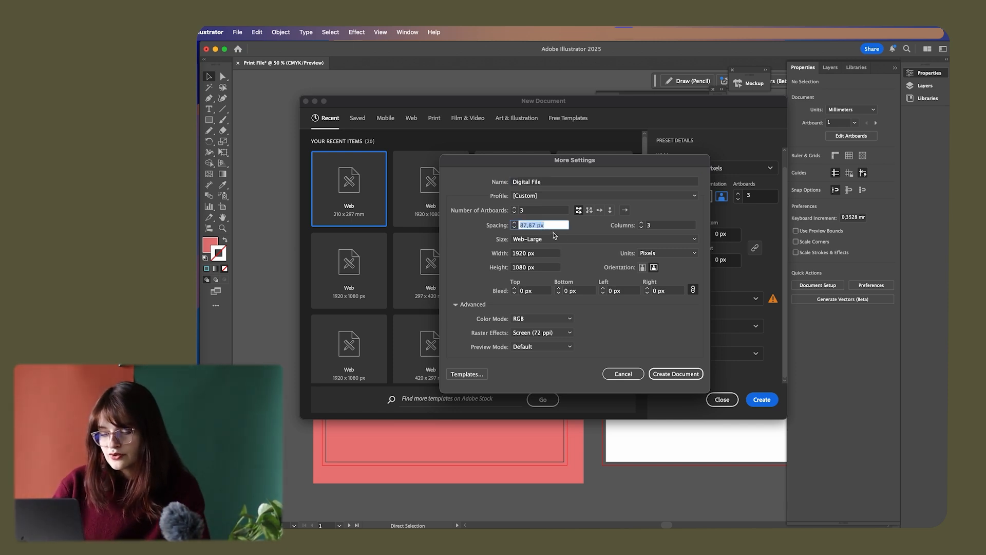
{"action": "type", "text": "150"}
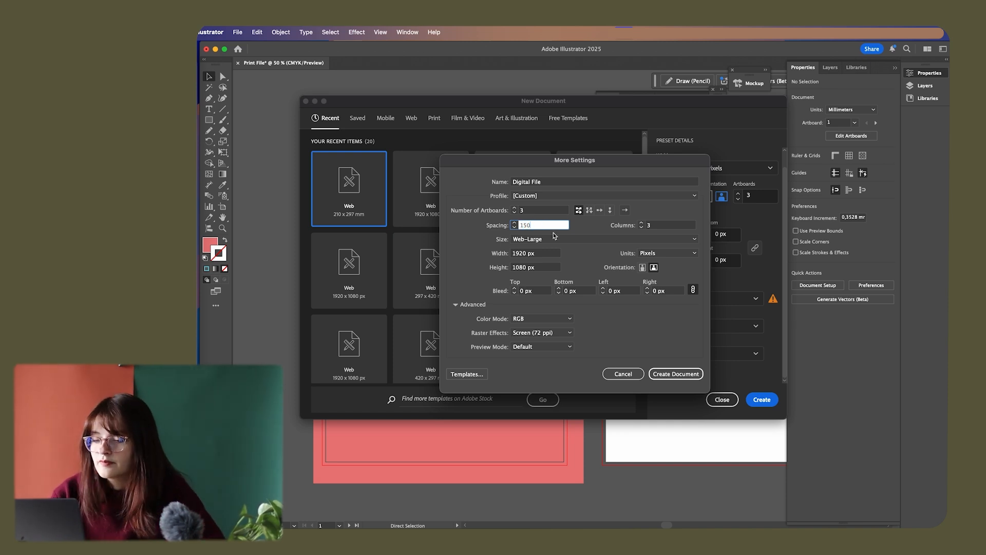
{"action": "left_click", "coordinate": [676, 375]}
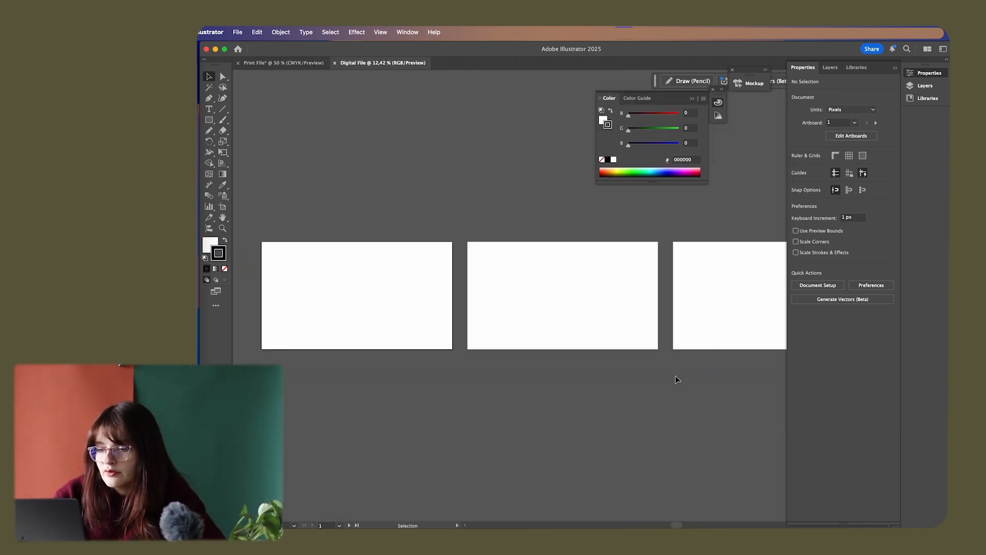
{"action": "left_click_drag", "start_coordinate": [447, 327], "coordinate": [538, 310]}
{"action": "mouse_move", "coordinate": [651, 332]}
{"action": "left_mouse_down"}
{"action": "mouse_move", "coordinate": [419, 306]}
{"action": "mouse_move", "coordinate": [584, 326]}
{"action": "left_mouse_up"}
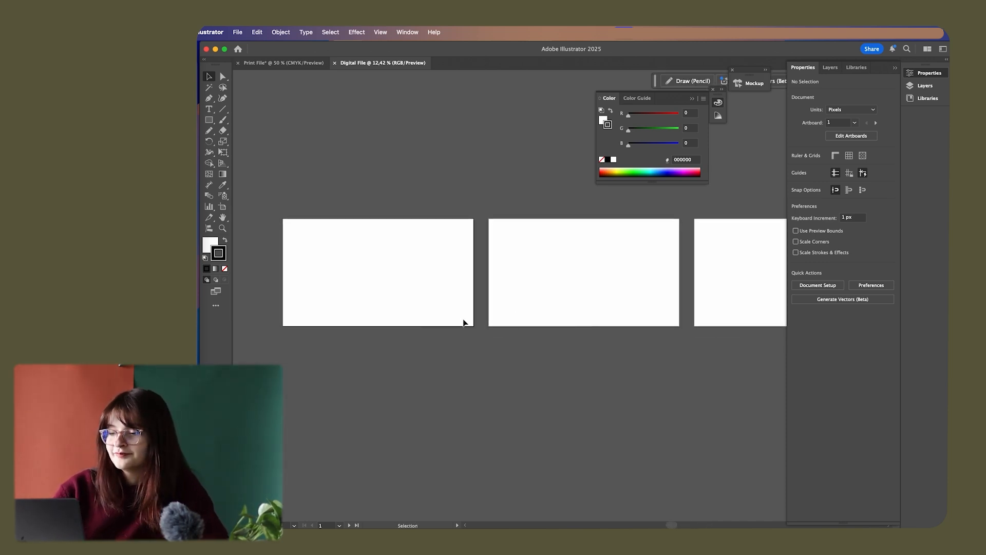
{"action": "left_click_drag", "start_coordinate": [464, 324], "coordinate": [499, 323]}
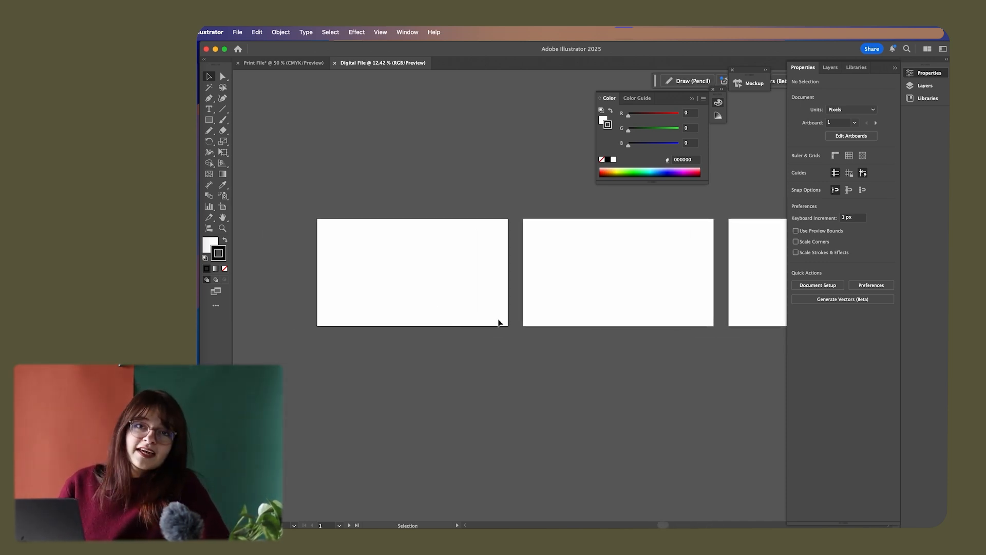